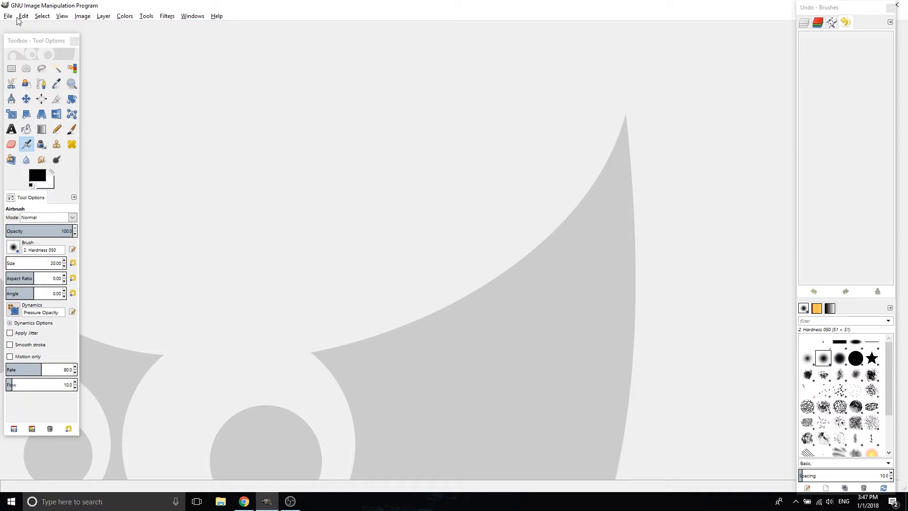
Step: Create a new blank image 500 px wide and 100 px high
{"action": "left_click", "coordinate": [14, 17]}
{"action": "left_click", "coordinate": [28, 27]}
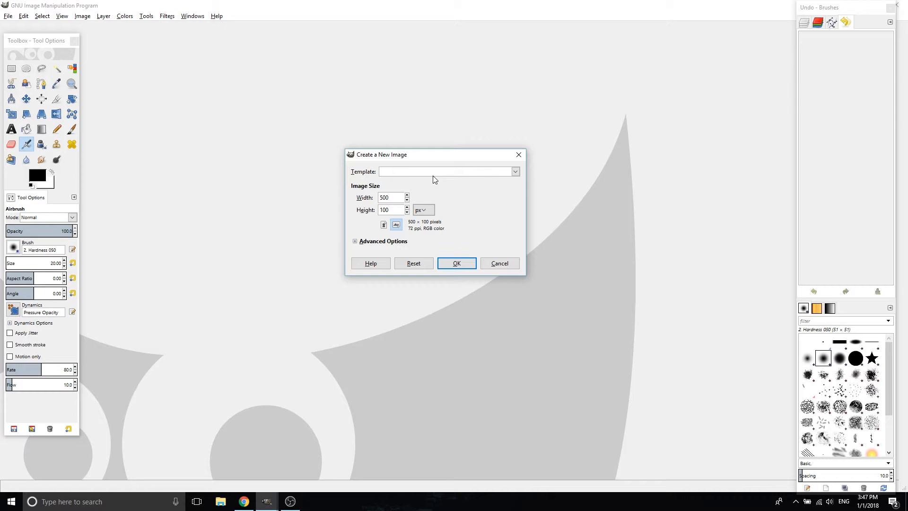
{"action": "left_click", "coordinate": [458, 263]}
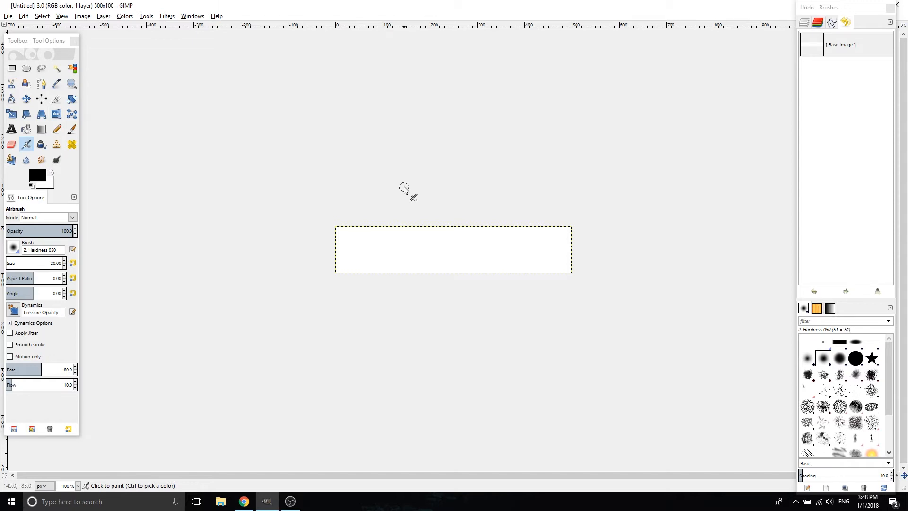
Step: Switch to Chrome and examine the barbarian render image results, comparing previews with transparent and white backgrounds
{"action": "left_click", "coordinate": [243, 501]}
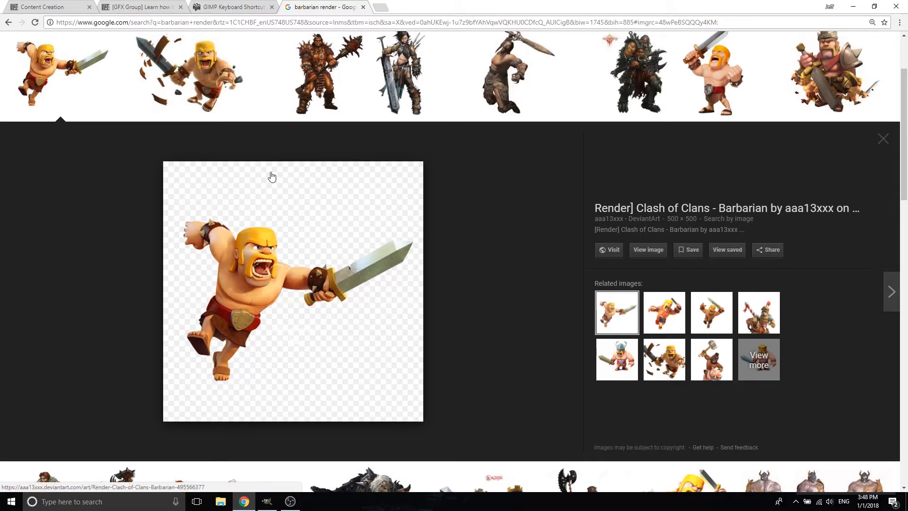
{"action": "scroll", "coordinate": [272, 176], "scroll_direction": "up", "scroll_amount": 3}
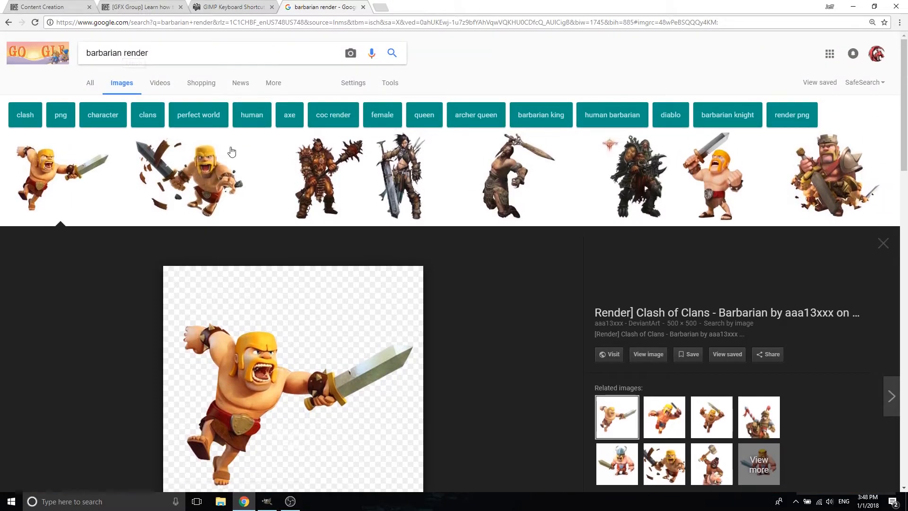
{"action": "scroll", "coordinate": [54, 261], "scroll_direction": "down", "scroll_amount": 1}
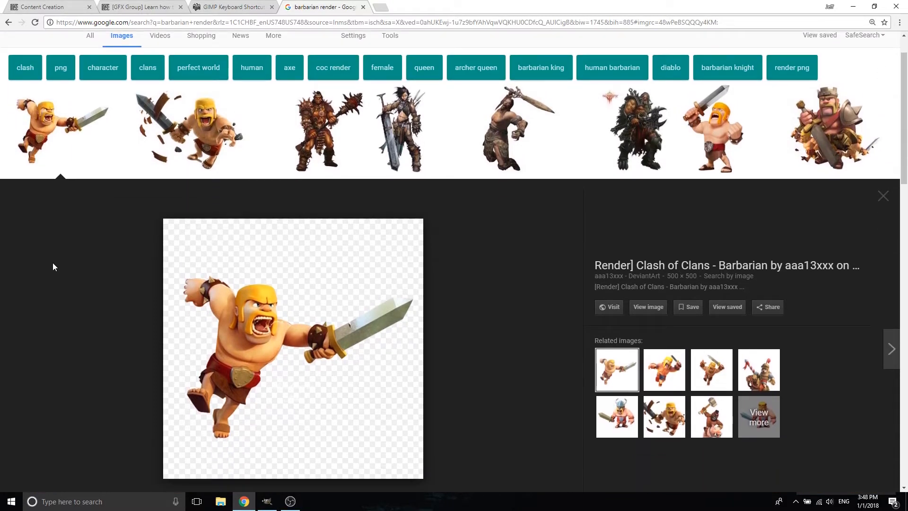
{"action": "scroll", "coordinate": [71, 255], "scroll_direction": "down", "scroll_amount": 2}
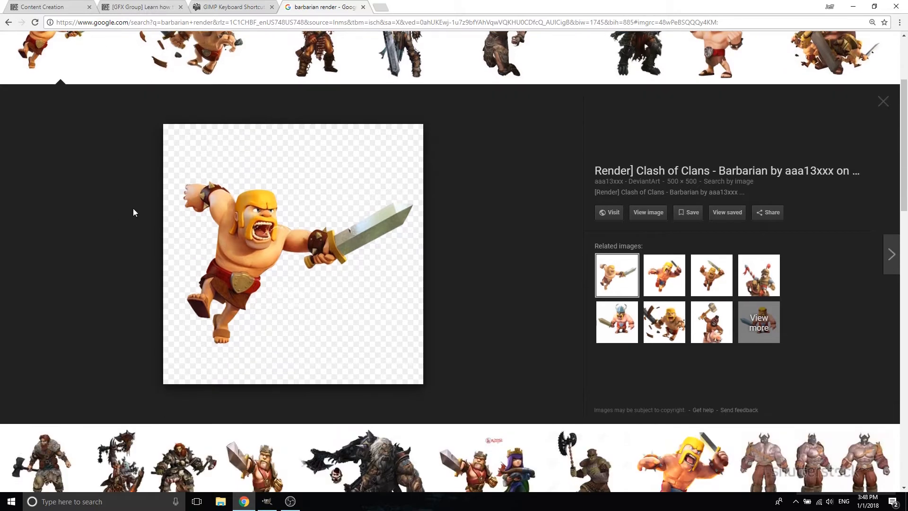
{"action": "scroll", "coordinate": [148, 244], "scroll_direction": "up", "scroll_amount": 1}
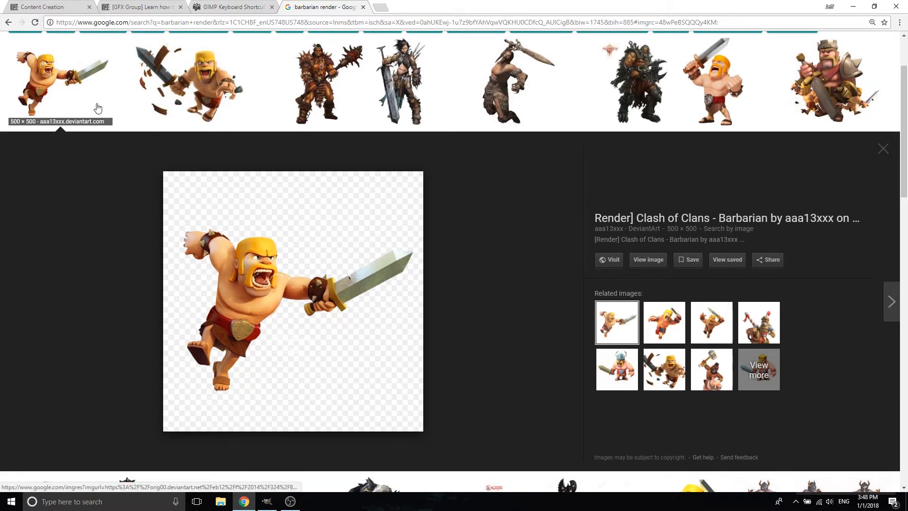
{"action": "left_click", "coordinate": [194, 95]}
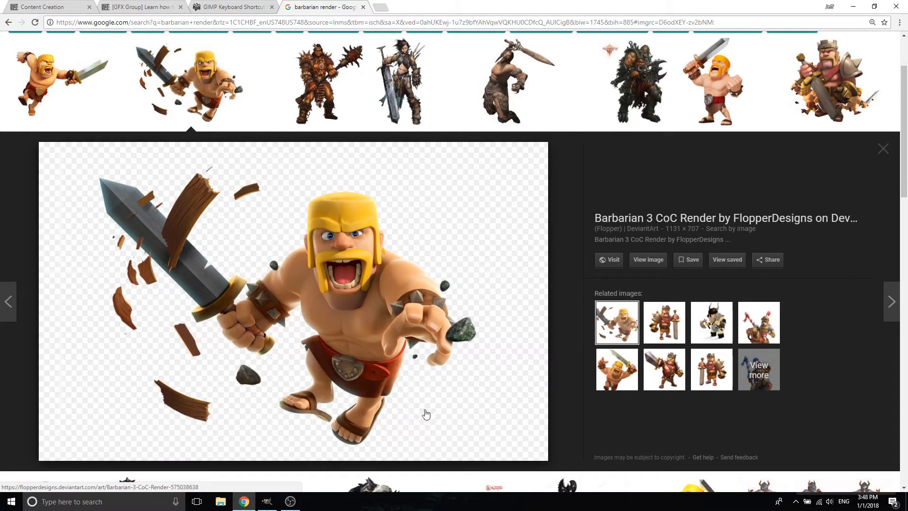
{"action": "scroll", "coordinate": [461, 274], "scroll_direction": "down", "scroll_amount": 4}
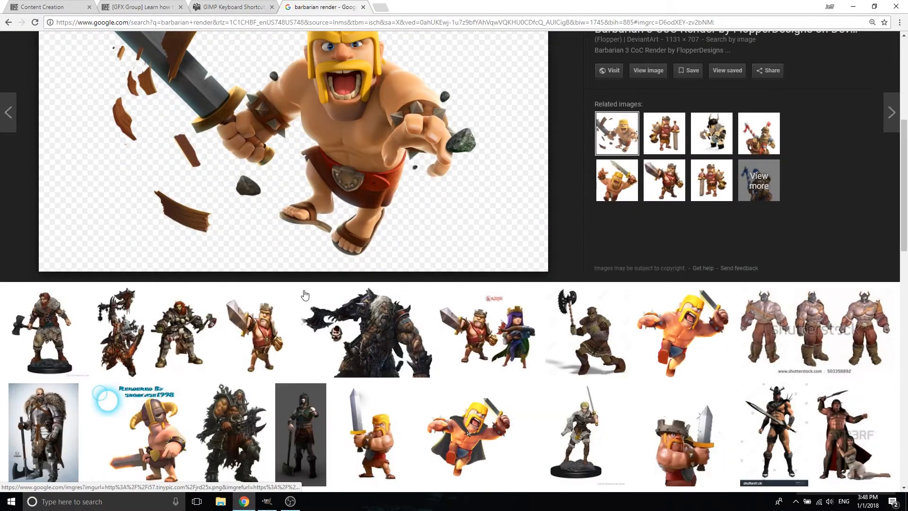
{"action": "scroll", "coordinate": [402, 302], "scroll_direction": "down", "scroll_amount": 2}
{"action": "left_click", "coordinate": [504, 313]}
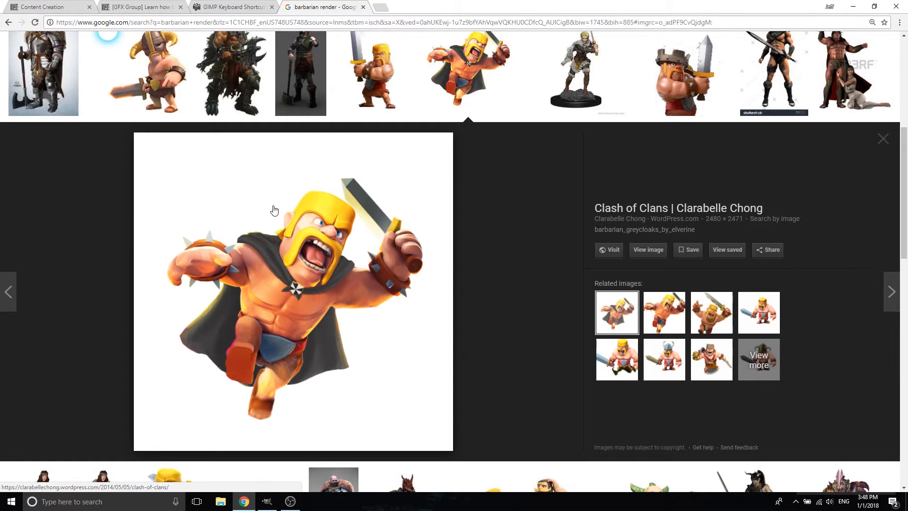
{"action": "scroll", "coordinate": [276, 220], "scroll_direction": "up", "scroll_amount": 6}
{"action": "left_click", "coordinate": [61, 179]}
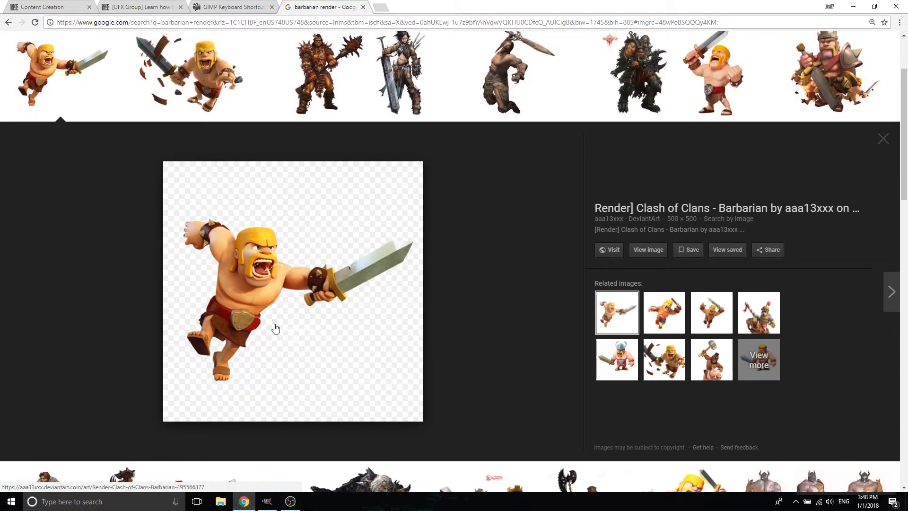
Step: Add the sword-swinging barbarian render from the GFX/Renders/Clash of clans folder in File Explorer to the GIMP image as a layer
{"action": "left_click", "coordinate": [267, 500]}
{"action": "left_click", "coordinate": [220, 501]}
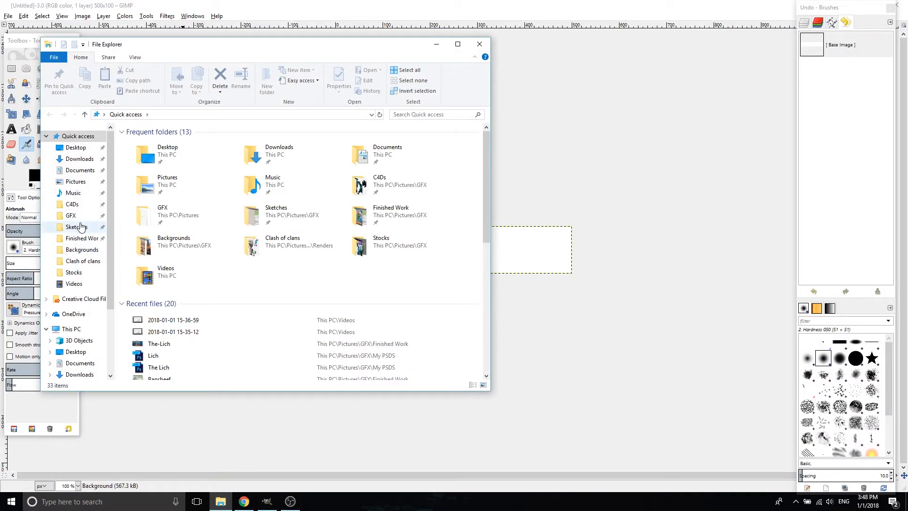
{"action": "left_click", "coordinate": [79, 215]}
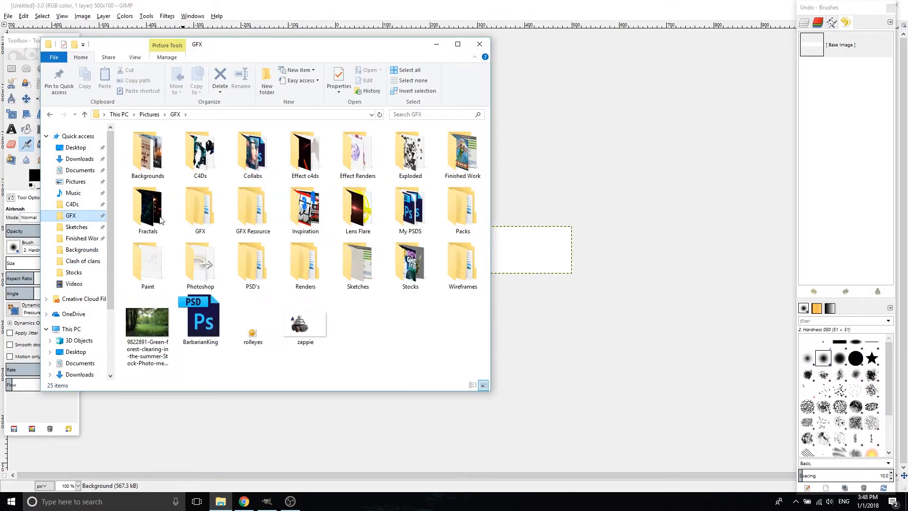
{"action": "double_click", "coordinate": [291, 257]}
{"action": "double_click", "coordinate": [250, 146]}
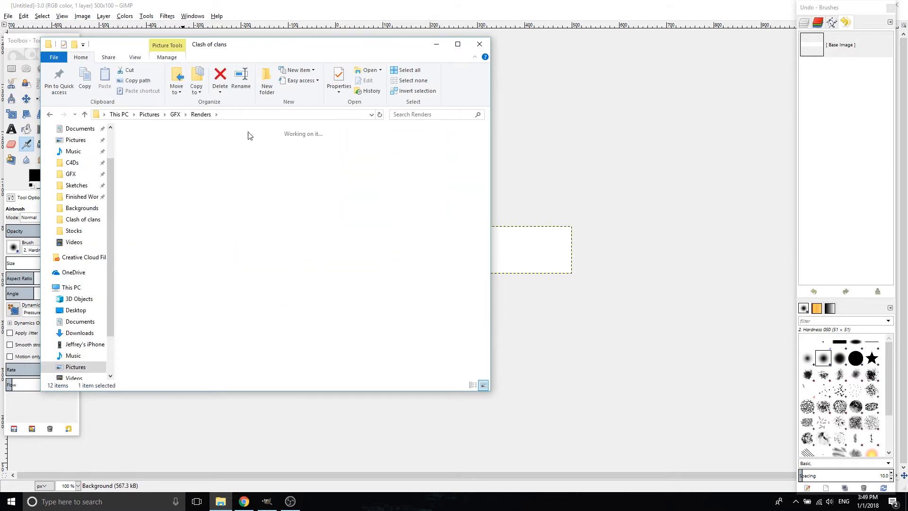
{"action": "left_click", "coordinate": [259, 165]}
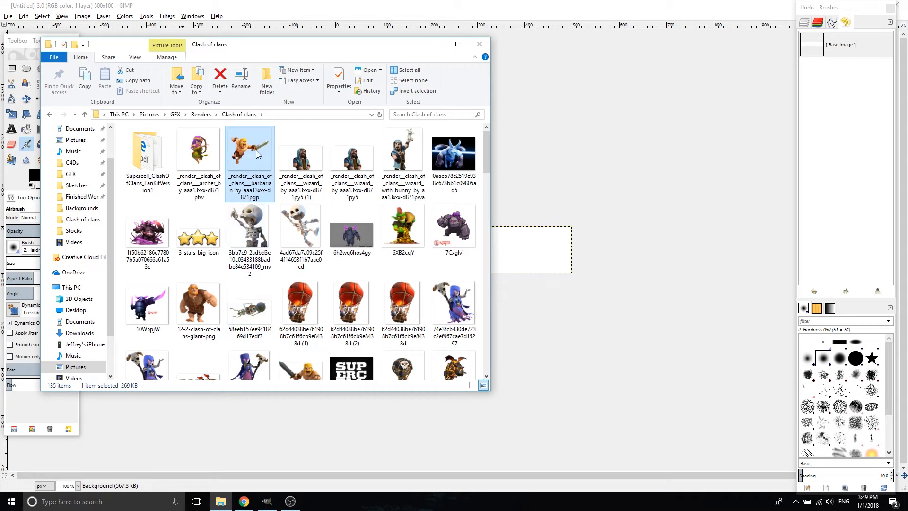
{"action": "left_click_drag", "start_coordinate": [259, 156], "coordinate": [593, 211]}
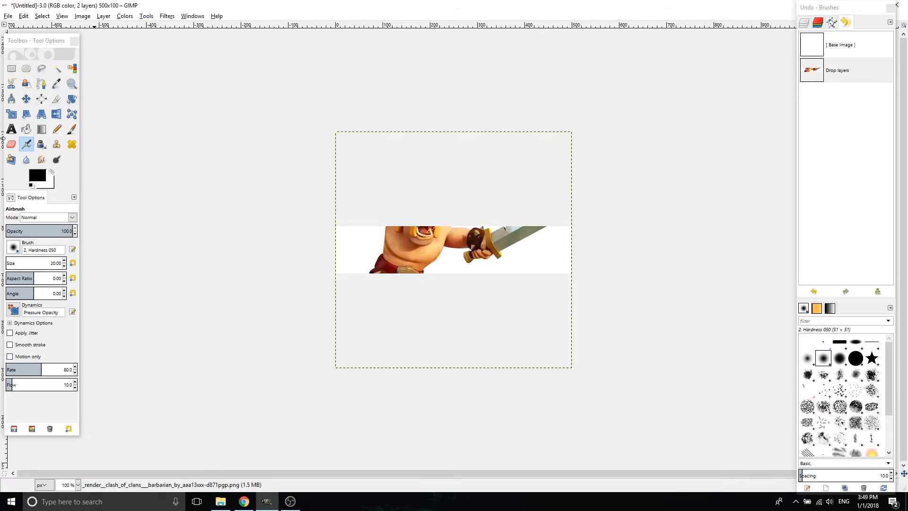
Step: Try to reposition the barbarian layer over the canvas and scale it down, and undo the move
{"action": "left_click", "coordinate": [26, 98]}
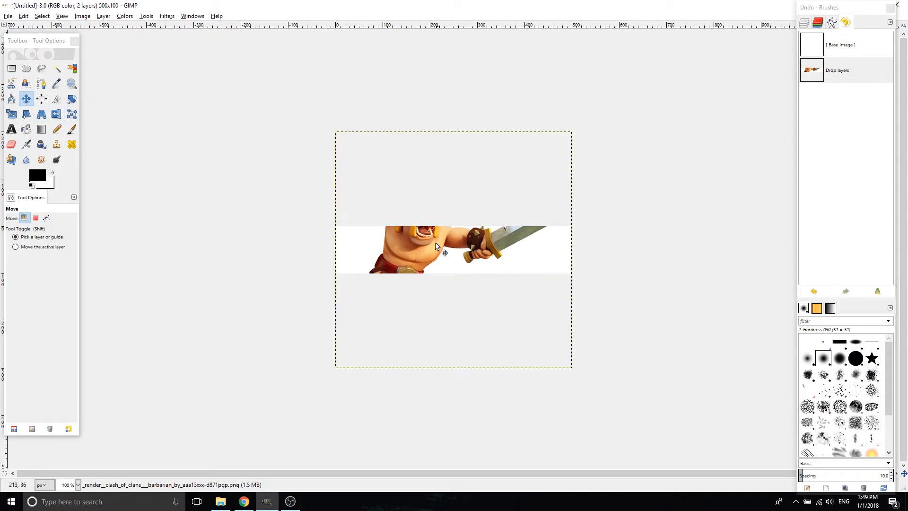
{"action": "mouse_move", "coordinate": [432, 241]}
{"action": "left_mouse_down"}
{"action": "mouse_move", "coordinate": [458, 266]}
{"action": "mouse_move", "coordinate": [364, 247]}
{"action": "mouse_move", "coordinate": [496, 222]}
{"action": "mouse_move", "coordinate": [434, 266]}
{"action": "mouse_move", "coordinate": [427, 257]}
{"action": "mouse_move", "coordinate": [424, 268]}
{"action": "mouse_move", "coordinate": [429, 257]}
{"action": "left_mouse_up"}
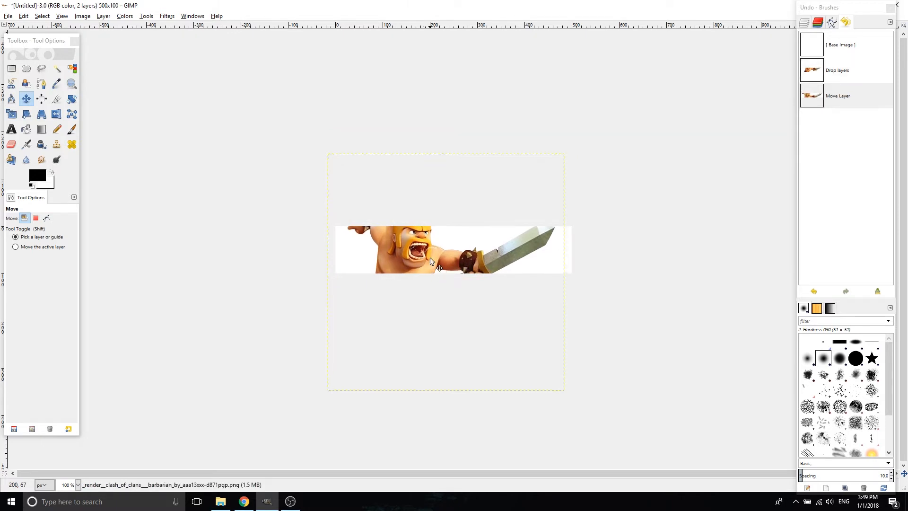
{"action": "key", "text": "shift+t"}
{"action": "left_click", "coordinate": [430, 258]}
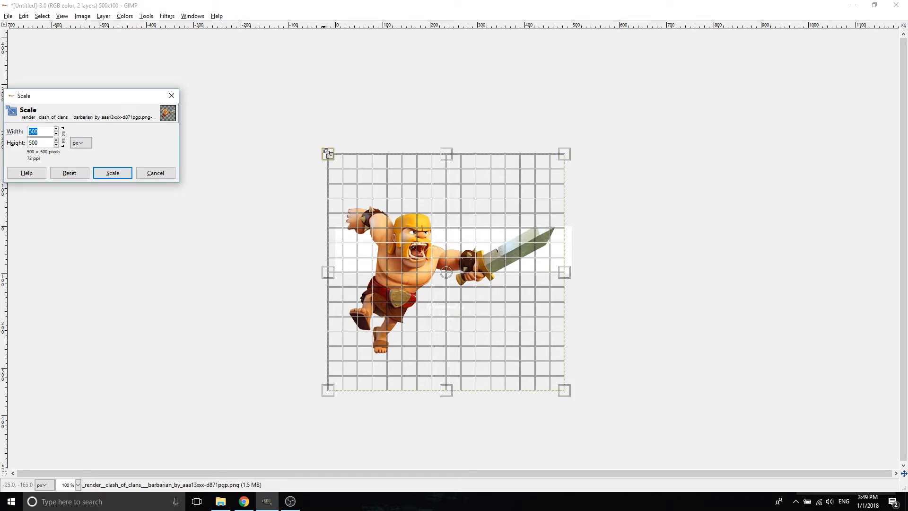
{"action": "key", "text": "Tab"}
{"action": "left_click_drag", "start_coordinate": [328, 152], "coordinate": [490, 157]}
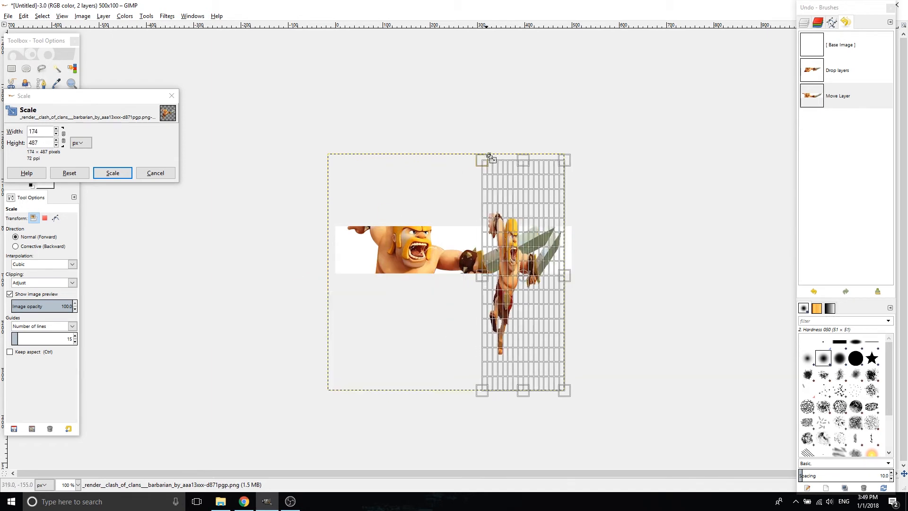
{"action": "key", "text": "ctrl+z"}
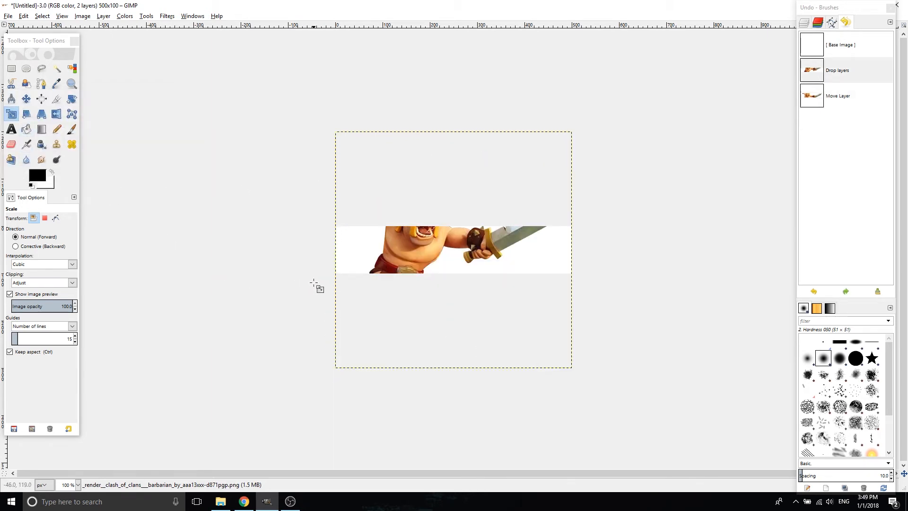
Step: Scale the barbarian layer proportionally to about 420 × 420 px and position its face and sword within the canvas
{"action": "left_click", "coordinate": [317, 288]}
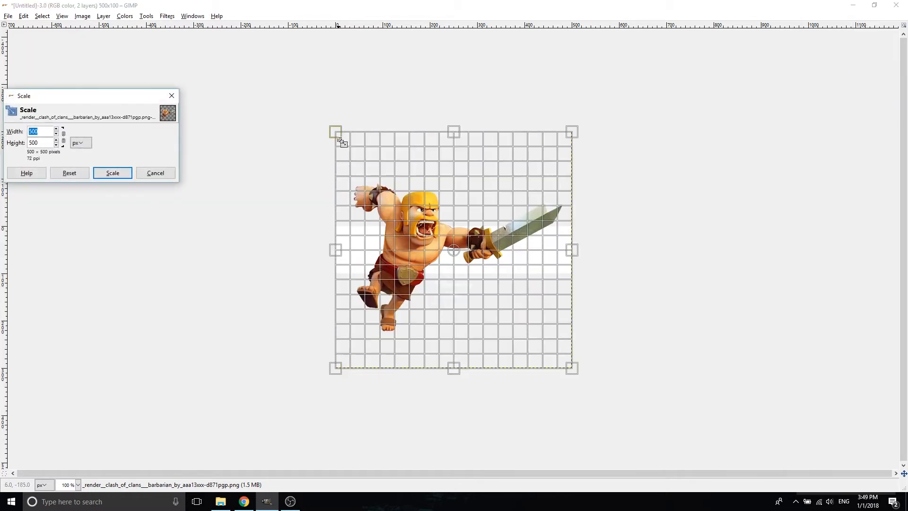
{"action": "key", "text": "ctrl"}
{"action": "left_click_drag", "start_coordinate": [336, 130], "coordinate": [373, 169]}
{"action": "left_click_drag", "start_coordinate": [472, 269], "coordinate": [434, 268]}
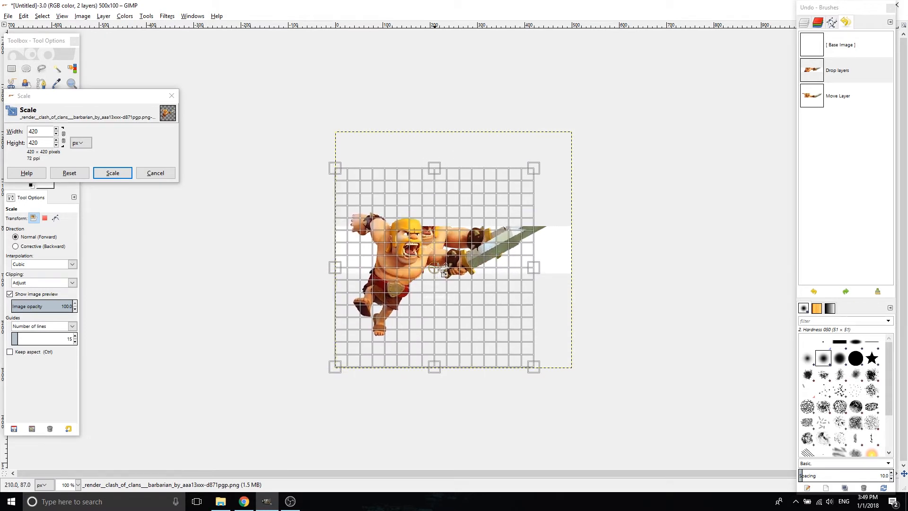
{"action": "key", "text": "Return"}
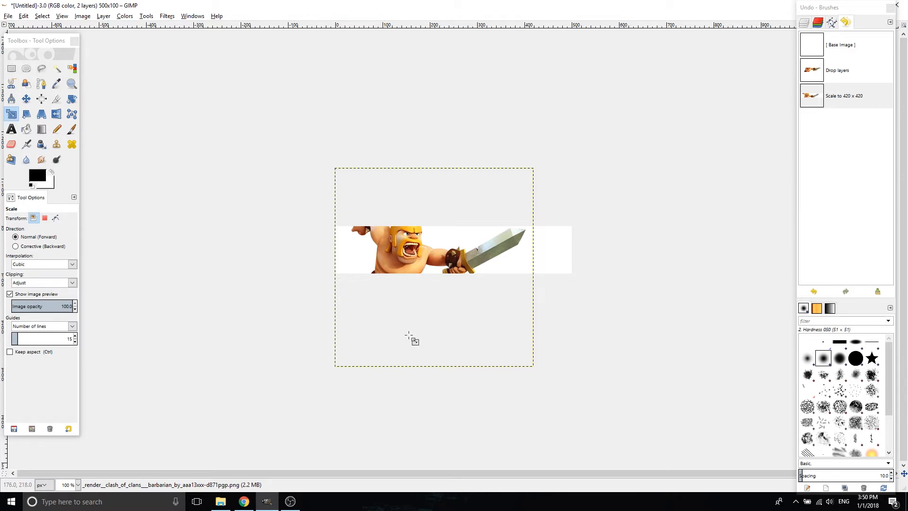
Step: Add the red lava cityscape 170123_fa7a8f4f33 from the Backgrounds folder in File Explorer to the GIMP image as a layer
{"action": "left_click", "coordinate": [227, 505]}
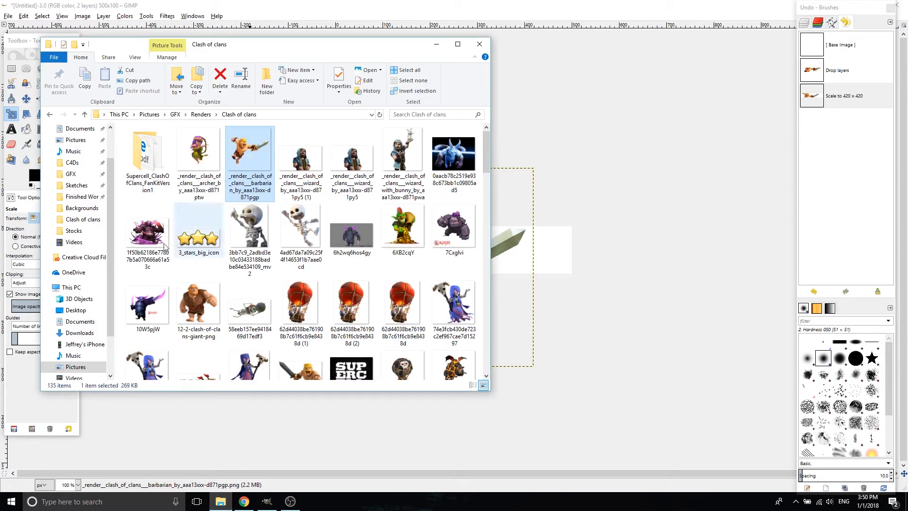
{"action": "left_click", "coordinate": [83, 208]}
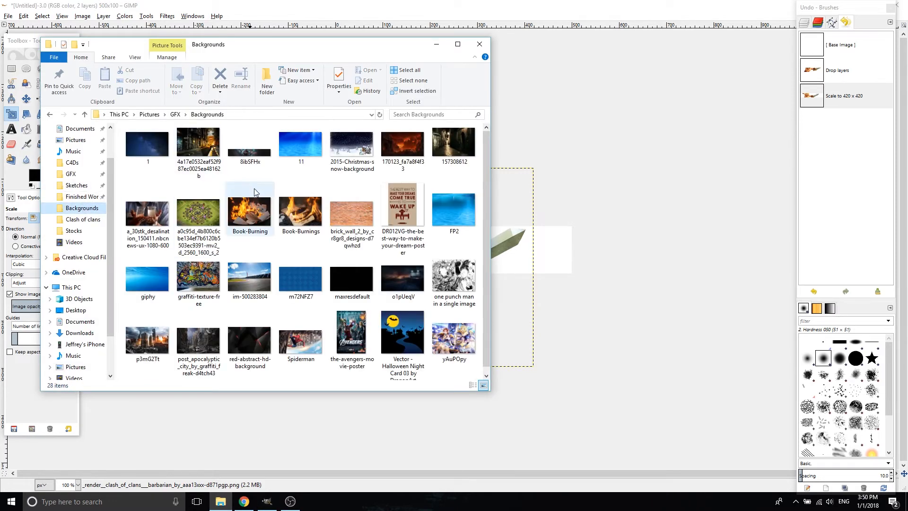
{"action": "scroll", "coordinate": [303, 208], "scroll_direction": "down", "scroll_amount": 1}
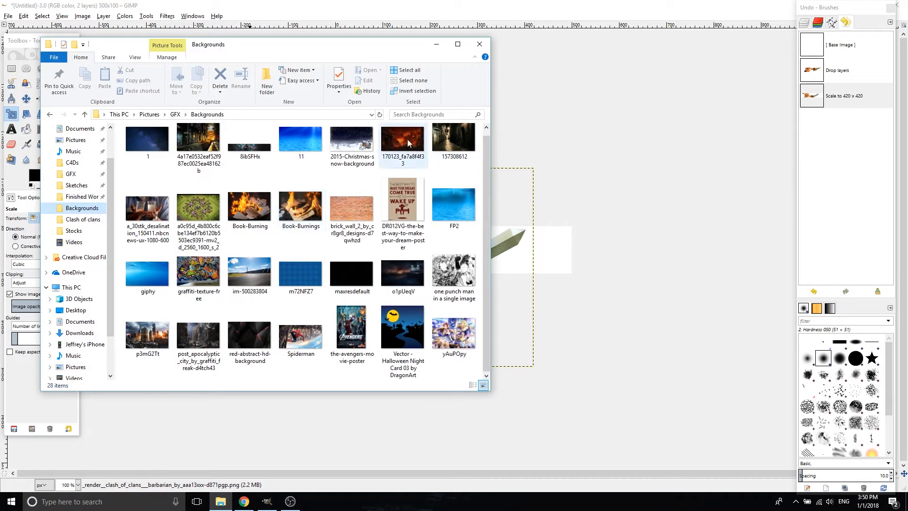
{"action": "left_click_drag", "start_coordinate": [407, 140], "coordinate": [597, 133]}
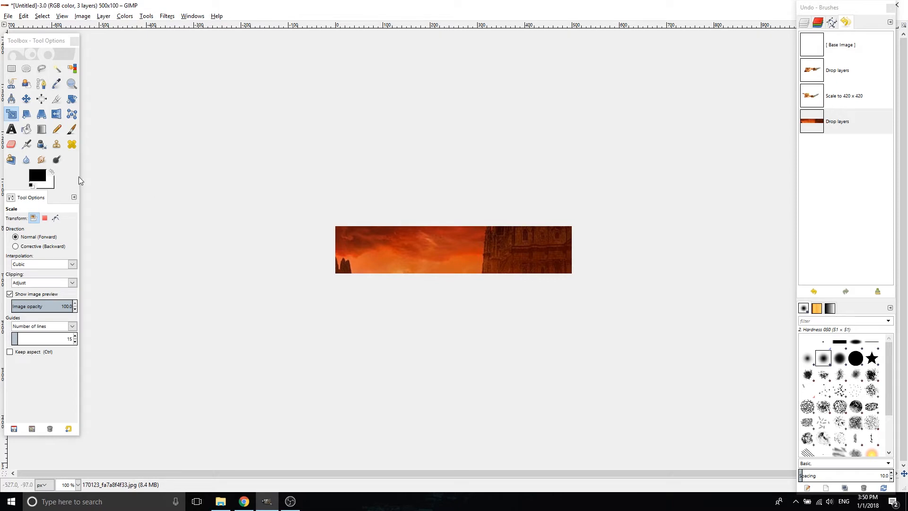
Step: Scale the lava background layer proportionally to about 852 × 479 px and move it over the canvas
{"action": "key", "text": "shift+t"}
{"action": "left_click", "coordinate": [291, 208]}
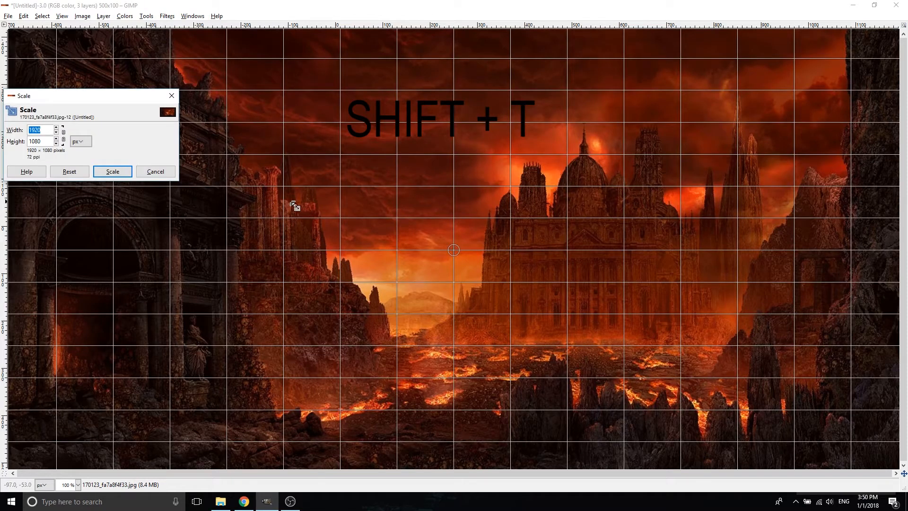
{"action": "key", "text": "Tab"}
{"action": "mouse_move", "coordinate": [454, 249]}
{"action": "left_mouse_down"}
{"action": "mouse_move", "coordinate": [531, 262]}
{"action": "mouse_move", "coordinate": [723, 342]}
{"action": "mouse_move", "coordinate": [640, 299]}
{"action": "mouse_move", "coordinate": [629, 305]}
{"action": "left_mouse_up"}
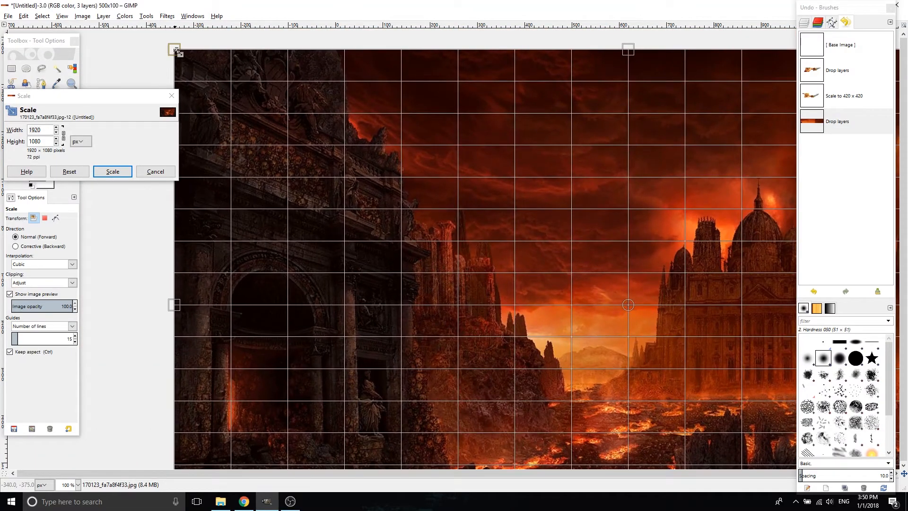
{"action": "left_click_drag", "start_coordinate": [175, 50], "coordinate": [679, 331]}
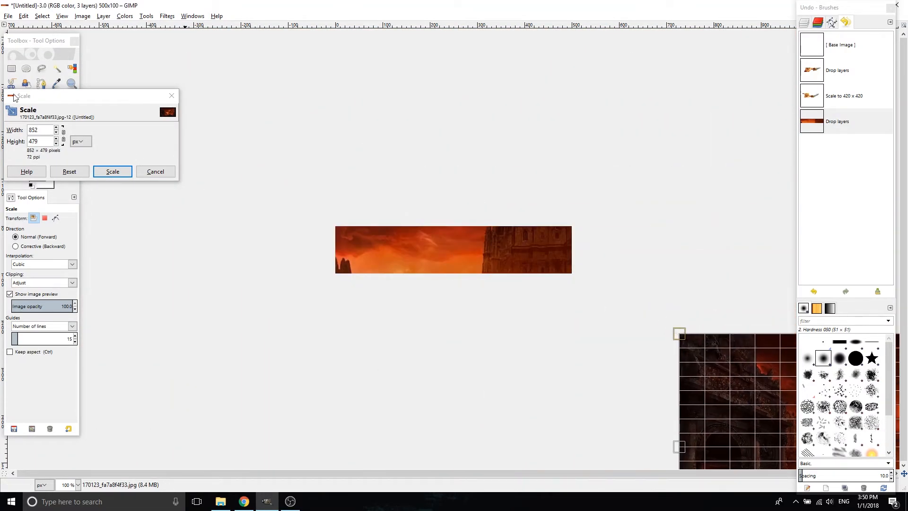
{"action": "left_click", "coordinate": [113, 172]}
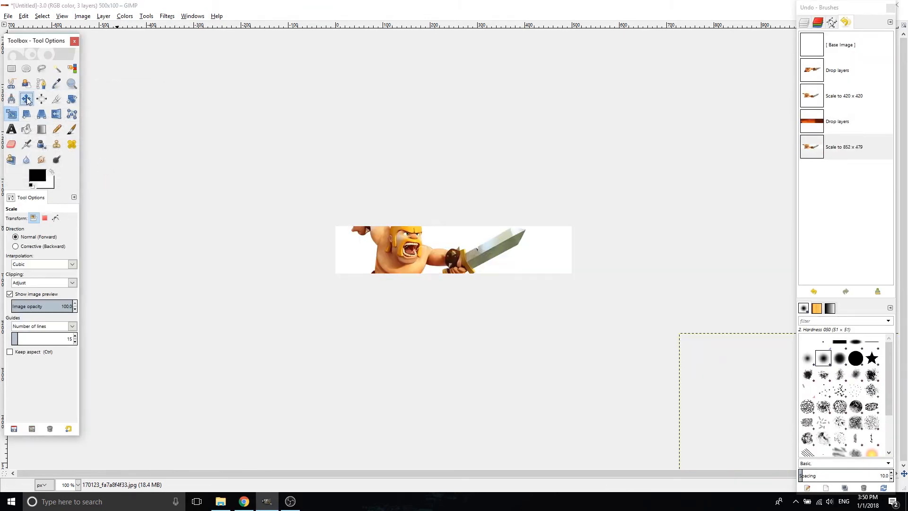
{"action": "key", "text": "m"}
{"action": "left_click_drag", "start_coordinate": [740, 378], "coordinate": [334, 146]}
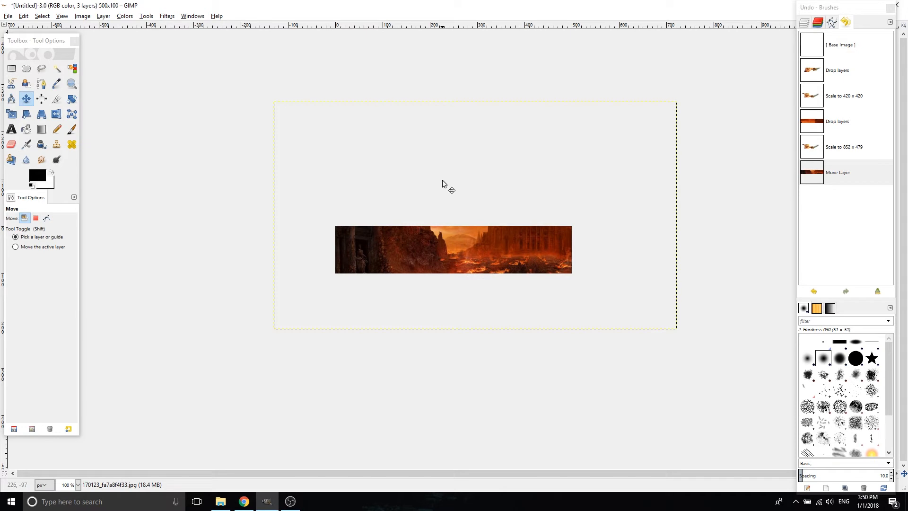
Step: Scale the lava background layer proportionally to about 618 × 349 px and move it to cover the canvas
{"action": "key", "text": "ctrl"}
{"action": "key", "text": "shift"}
{"action": "key", "text": "shift+s"}
{"action": "left_click", "coordinate": [464, 200]}
{"action": "left_click_drag", "start_coordinate": [276, 103], "coordinate": [371, 165]}
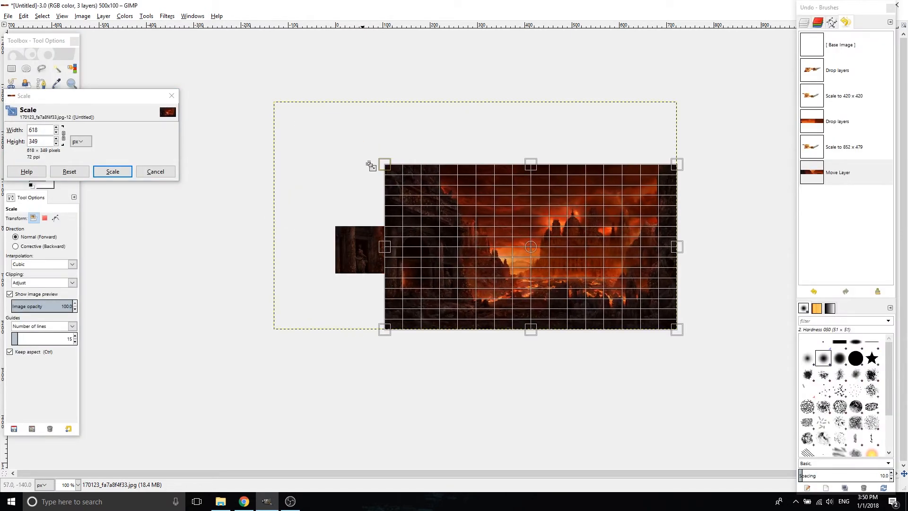
{"action": "left_click_drag", "start_coordinate": [531, 247], "coordinate": [439, 248]}
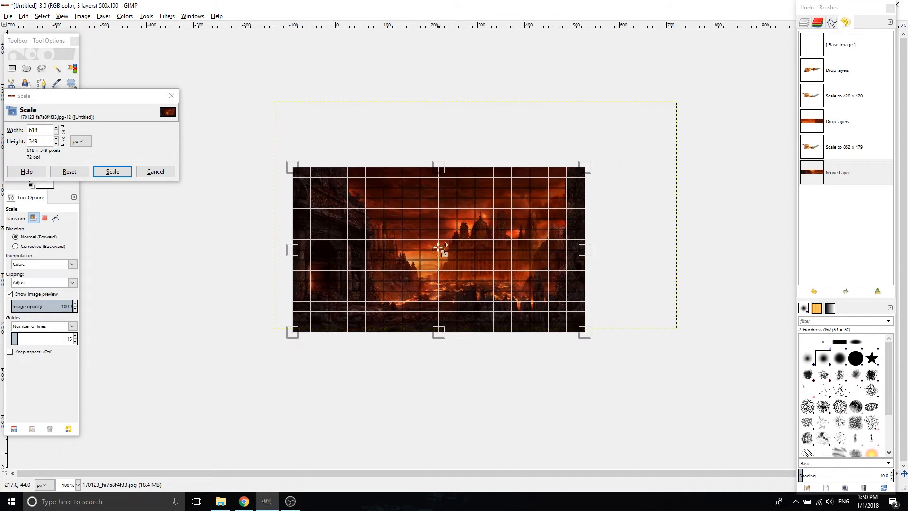
{"action": "key", "text": "Return"}
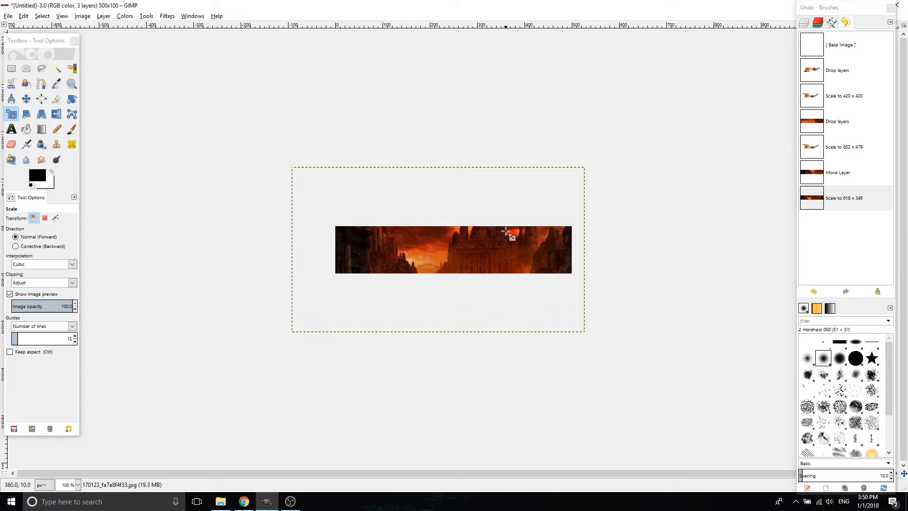
Step: Place the lava background layer below the barbarian layer and shift it slightly upward to show the lower part of the scene
{"action": "left_click", "coordinate": [809, 23]}
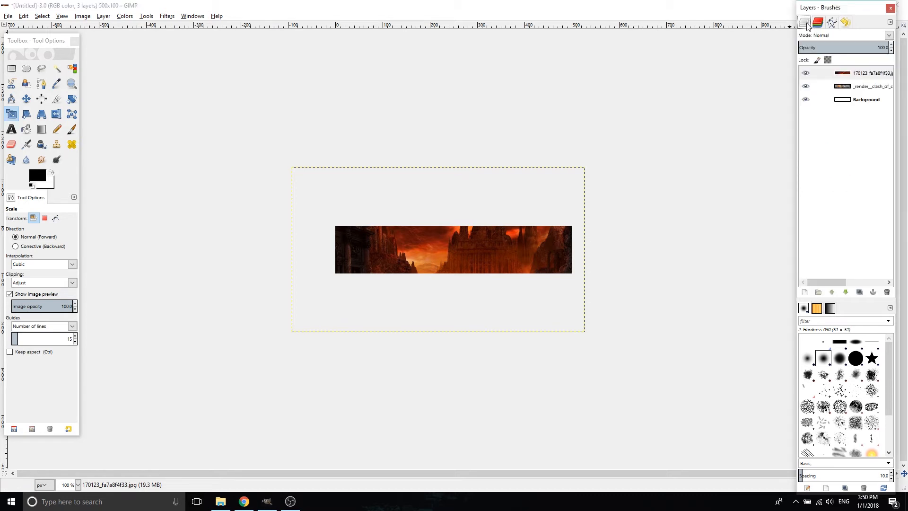
{"action": "left_click", "coordinate": [872, 77]}
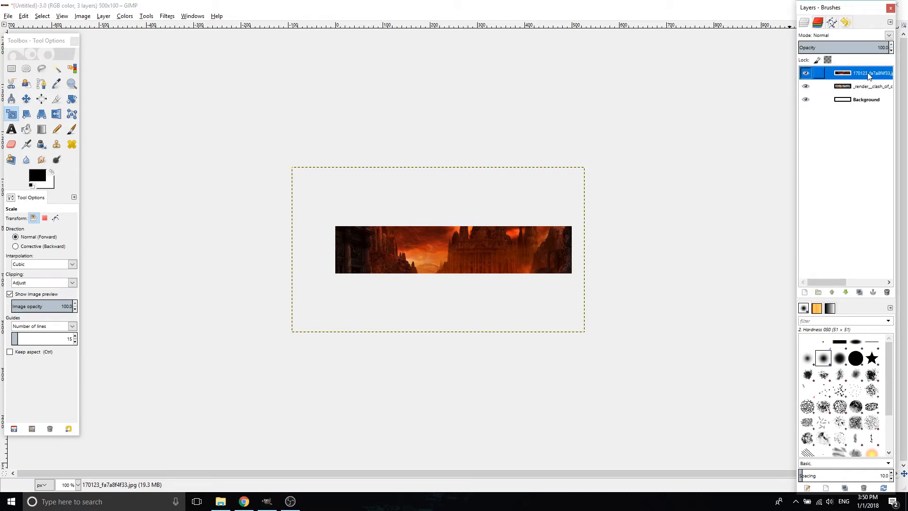
{"action": "left_click_drag", "start_coordinate": [870, 77], "coordinate": [871, 93]}
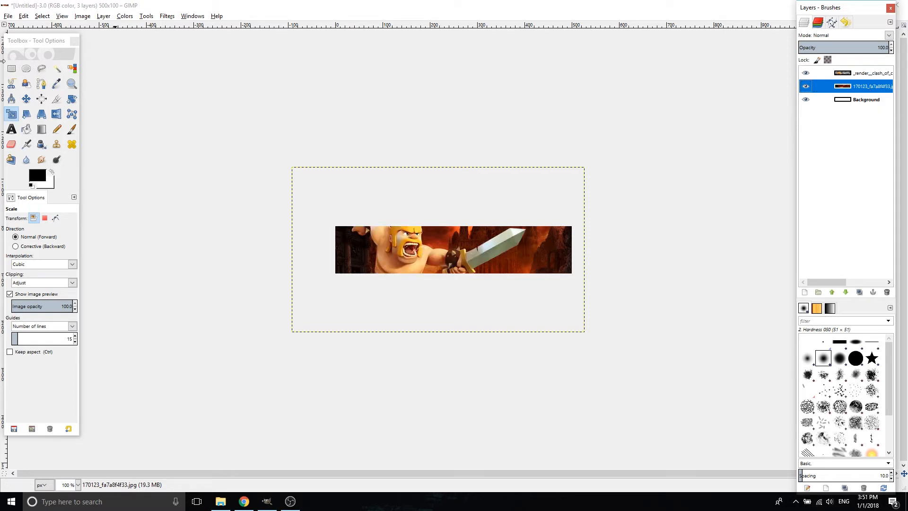
{"action": "left_click", "coordinate": [26, 99]}
{"action": "left_click_drag", "start_coordinate": [534, 260], "coordinate": [532, 229]}
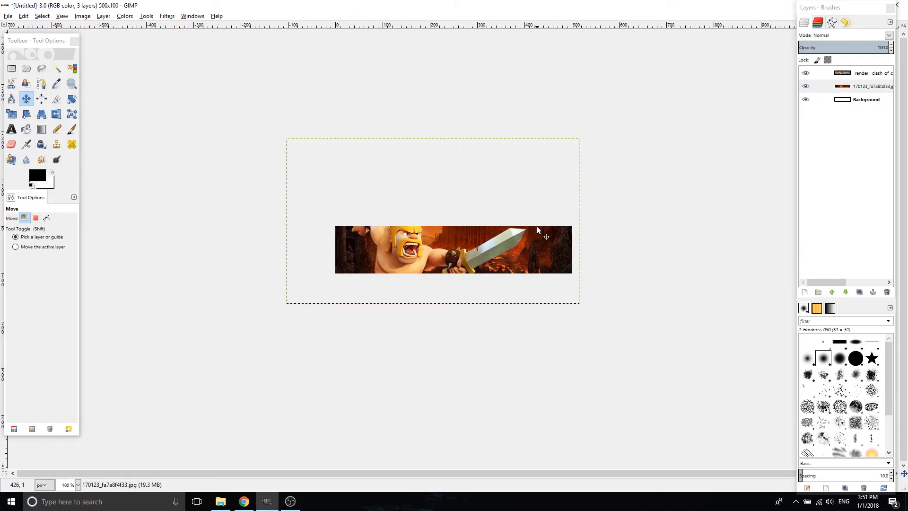
Step: Select the barbarian layer and set up the Text tool with the Impact condensed font in white (ffffff)
{"action": "left_click", "coordinate": [886, 71]}
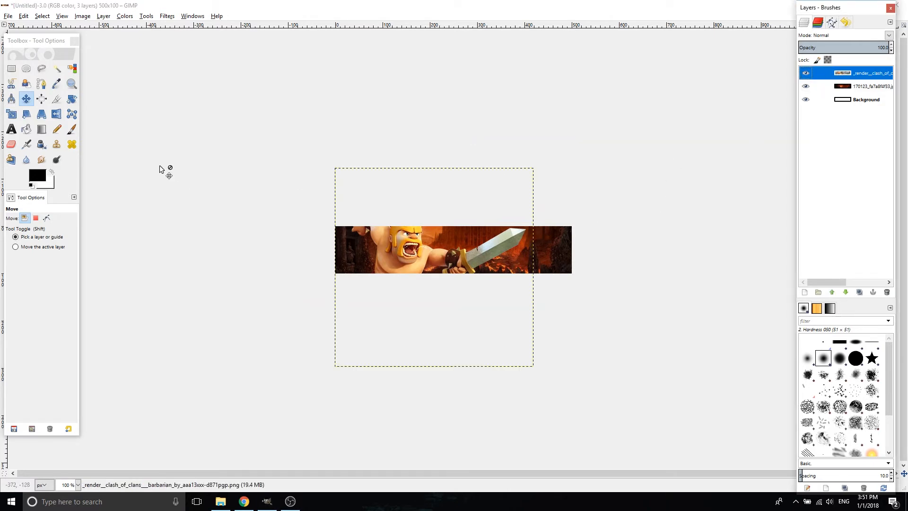
{"action": "left_click", "coordinate": [11, 129]}
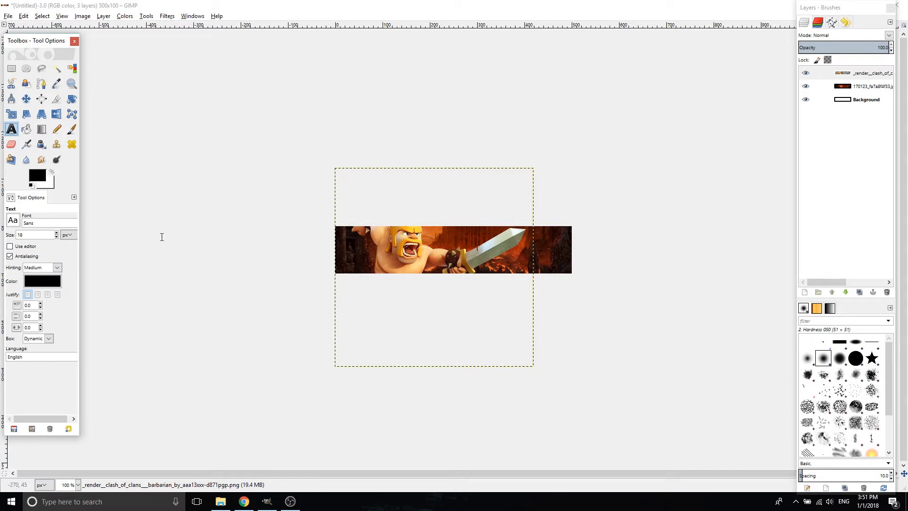
{"action": "left_click", "coordinate": [13, 219]}
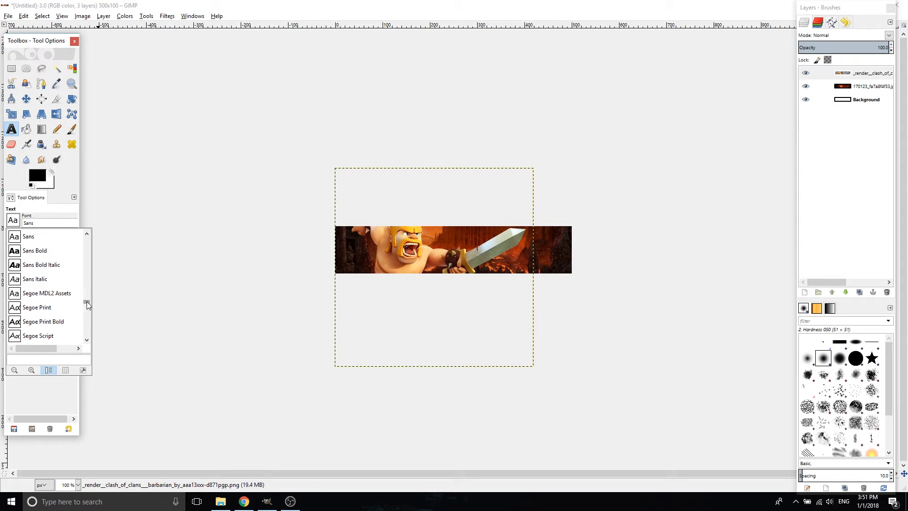
{"action": "left_click_drag", "start_coordinate": [87, 301], "coordinate": [80, 256]}
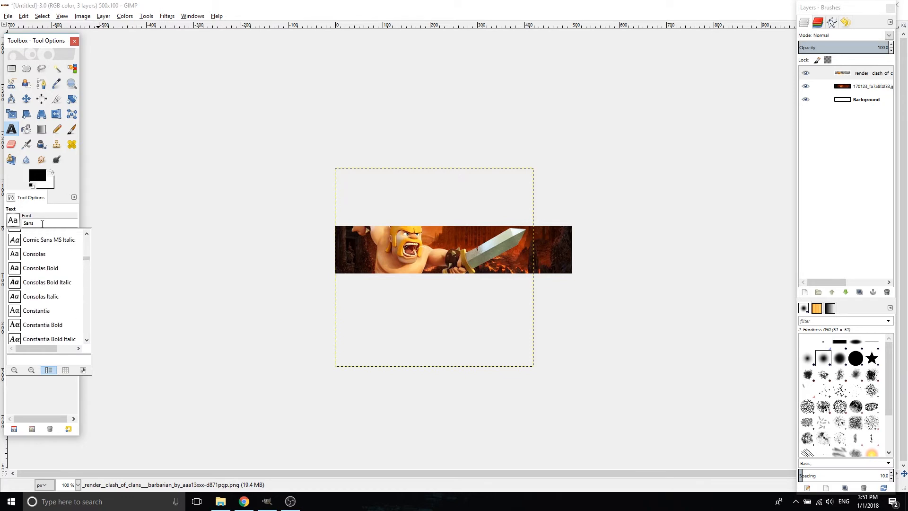
{"action": "left_click", "coordinate": [23, 223]}
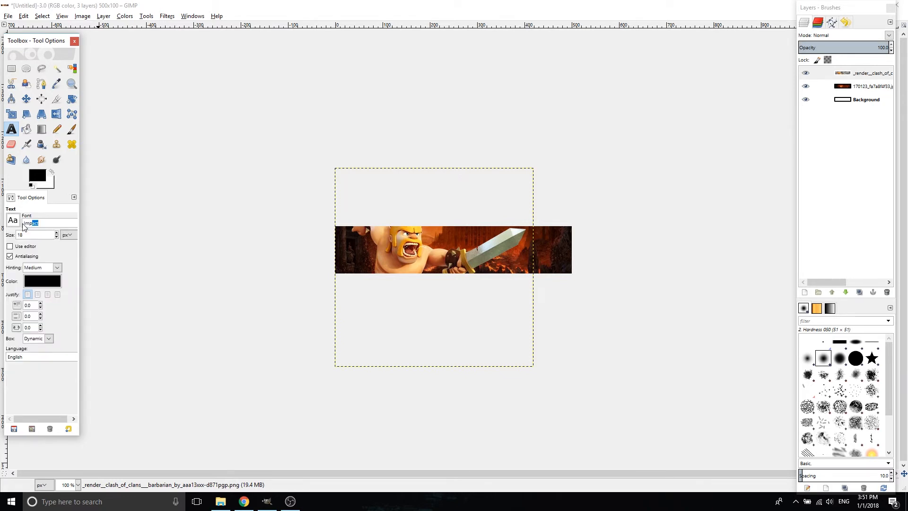
{"action": "type", "text": "Impact condensed"}
{"action": "left_click", "coordinate": [42, 281]}
{"action": "left_click", "coordinate": [80, 315]}
{"action": "left_click", "coordinate": [124, 356]}
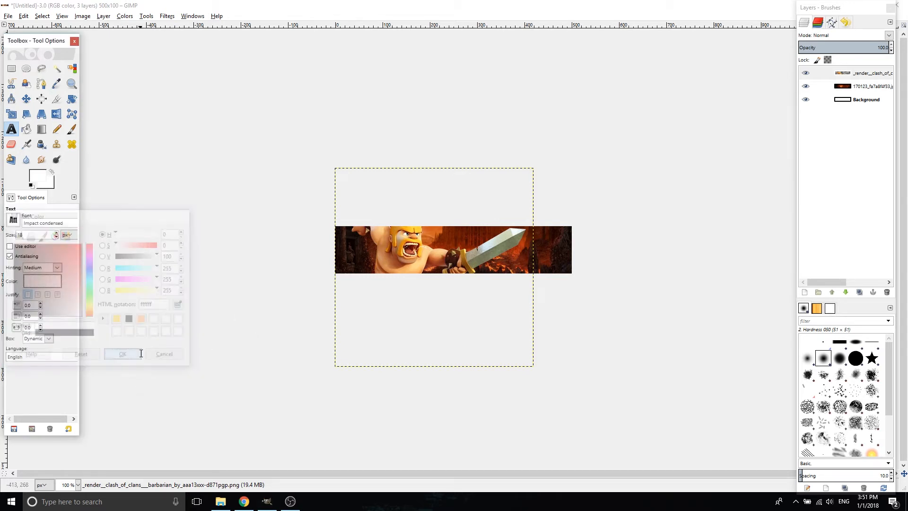
Step: Add the text "DragonX101" over the barbarian's sword and set its size to 39 px
{"action": "left_click", "coordinate": [441, 233]}
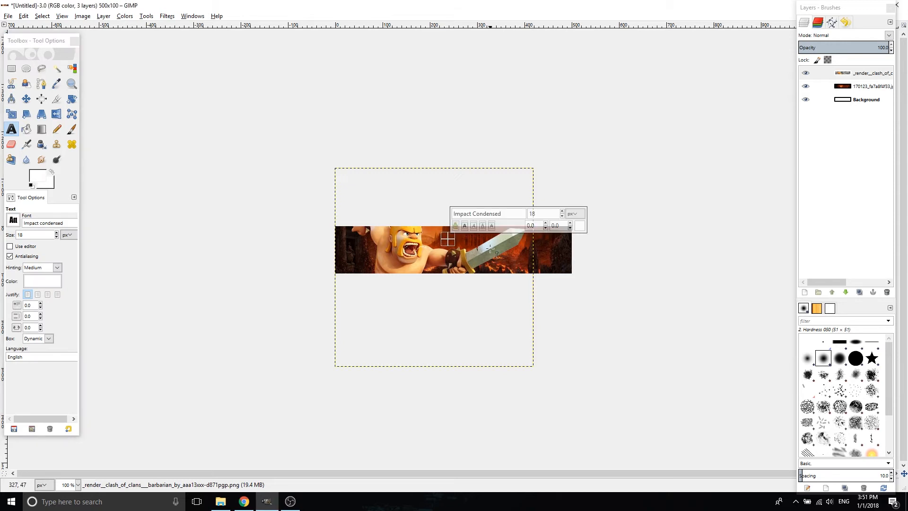
{"action": "type", "text": "Dra"}
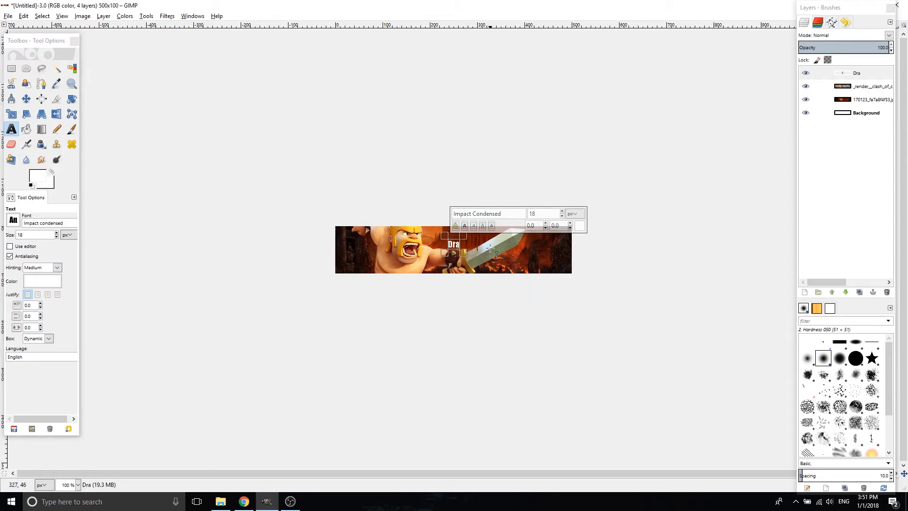
{"action": "type", "text": "gonX101"}
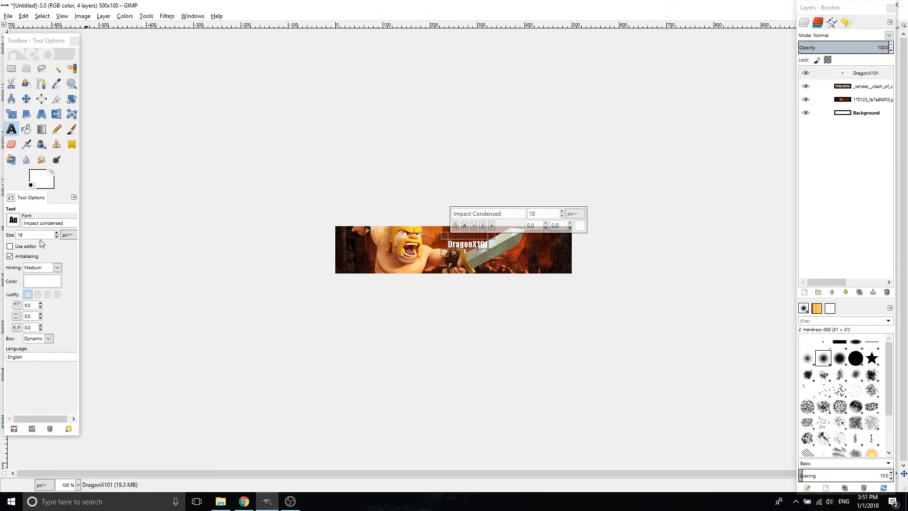
{"action": "scroll", "coordinate": [57, 235], "scroll_direction": "up", "scroll_amount": 20}
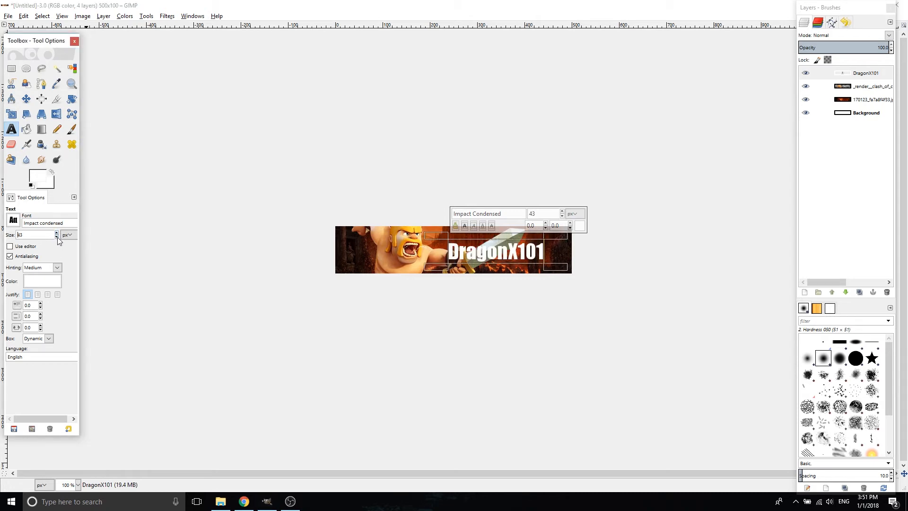
{"action": "scroll", "coordinate": [58, 238], "scroll_direction": "down", "scroll_amount": 4}
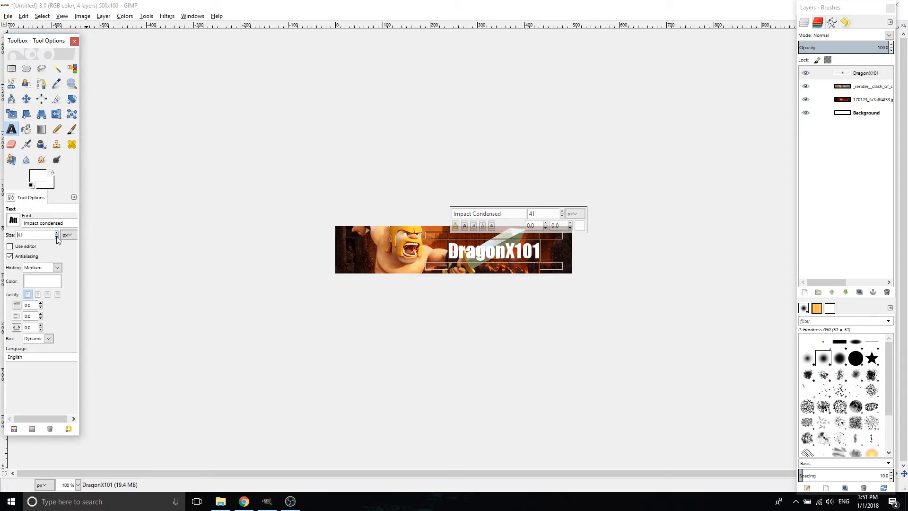
Step: Reposition the DragonX101 text over the sword, with the Move tool set to move the active layer
{"action": "left_click", "coordinate": [26, 99]}
{"action": "left_click_drag", "start_coordinate": [495, 253], "coordinate": [495, 258]}
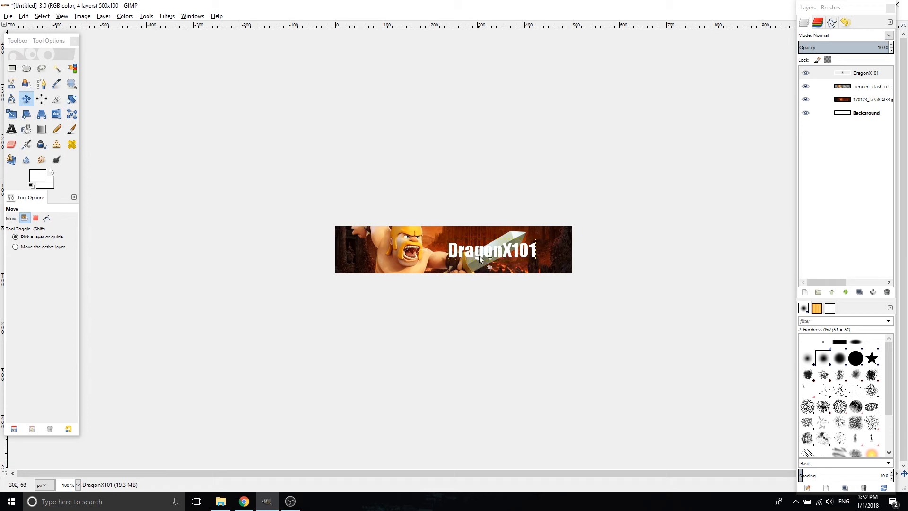
{"action": "mouse_move", "coordinate": [480, 254]}
{"action": "left_mouse_down"}
{"action": "mouse_move", "coordinate": [486, 260]}
{"action": "mouse_move", "coordinate": [443, 251]}
{"action": "mouse_move", "coordinate": [499, 250]}
{"action": "mouse_move", "coordinate": [481, 251]}
{"action": "left_mouse_up"}
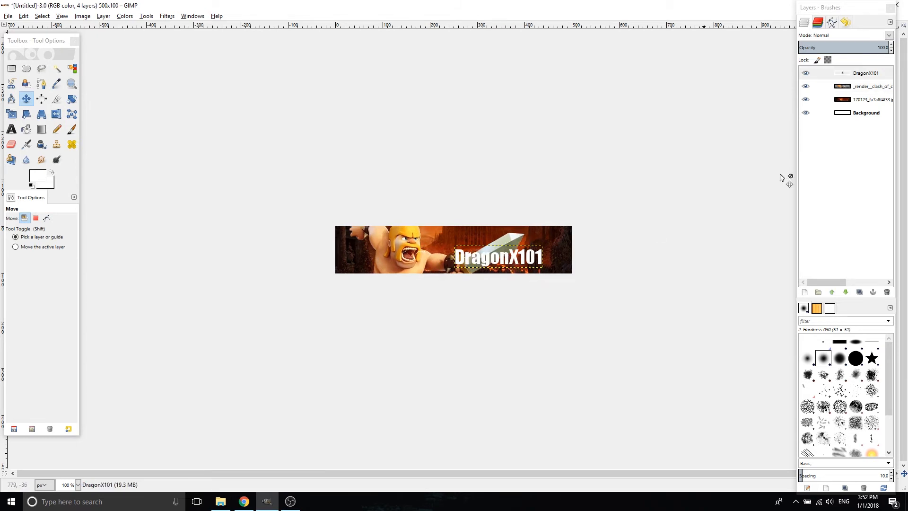
{"action": "left_click", "coordinate": [819, 73]}
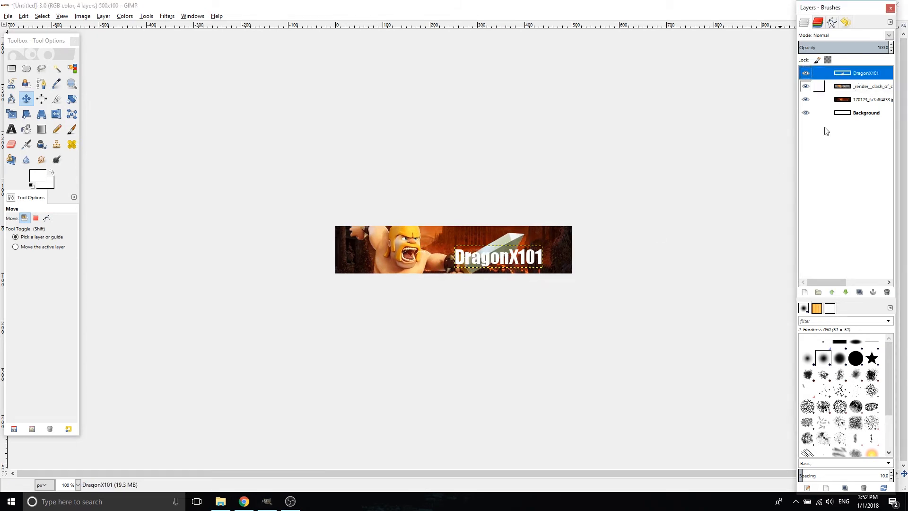
{"action": "left_click", "coordinate": [44, 247]}
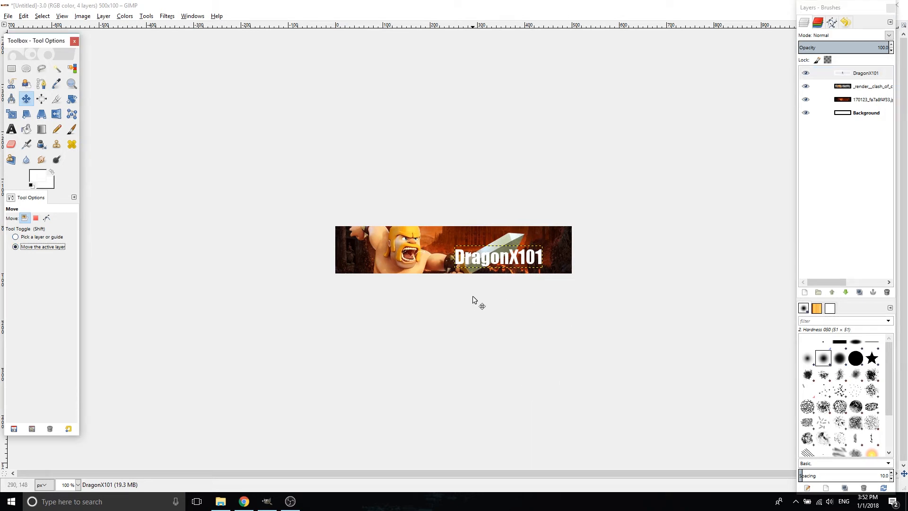
{"action": "mouse_move", "coordinate": [502, 261]}
{"action": "left_mouse_down"}
{"action": "mouse_move", "coordinate": [491, 255]}
{"action": "mouse_move", "coordinate": [509, 251]}
{"action": "left_mouse_up"}
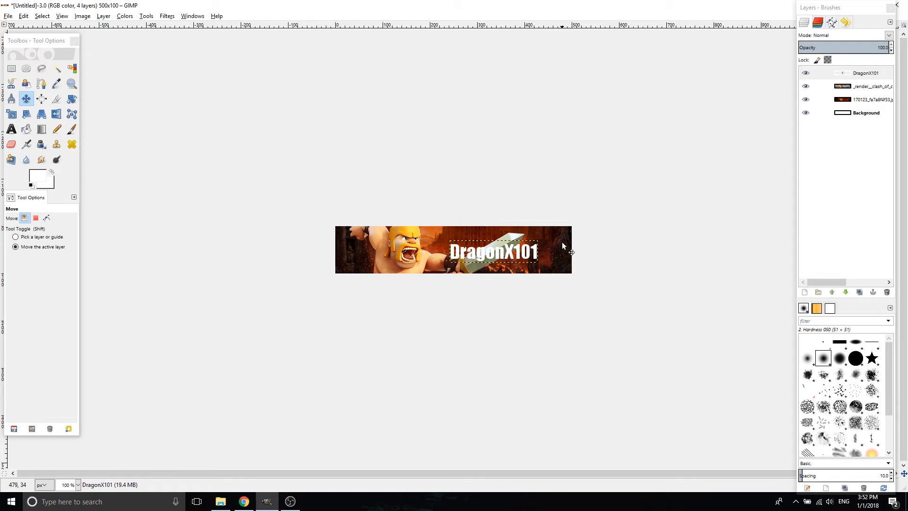
Step: Duplicate the DragonX101 text layer and nudge the lower copy a few pixels to the right
{"action": "left_click", "coordinate": [866, 73]}
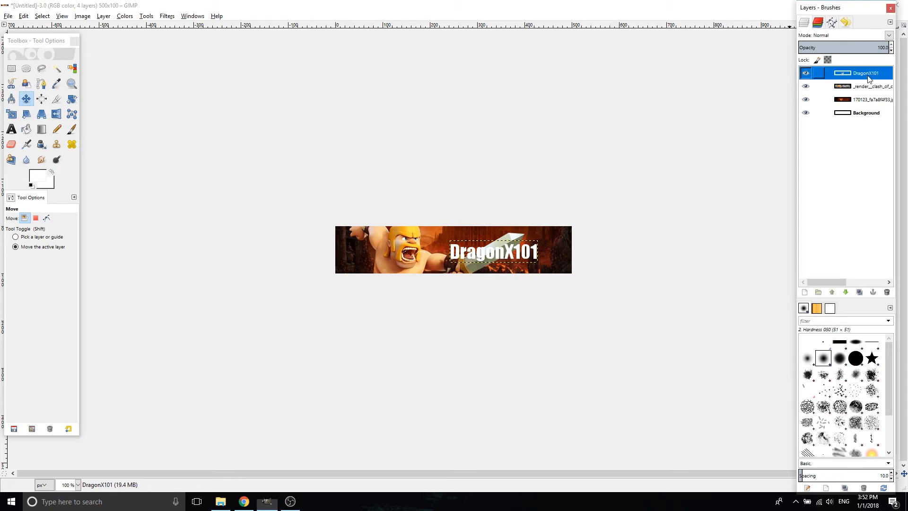
{"action": "left_click", "coordinate": [859, 292]}
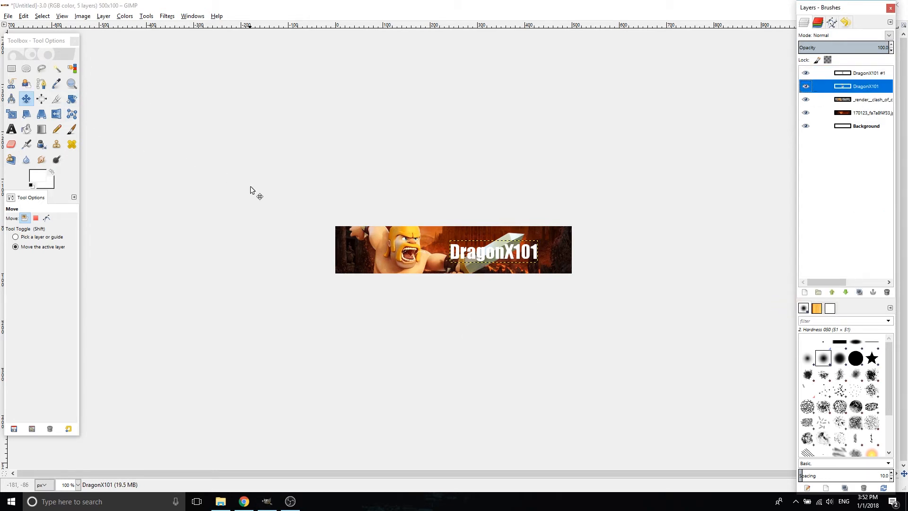
{"action": "left_click", "coordinate": [26, 98]}
{"action": "left_click", "coordinate": [863, 86]}
{"action": "left_click", "coordinate": [496, 253]}
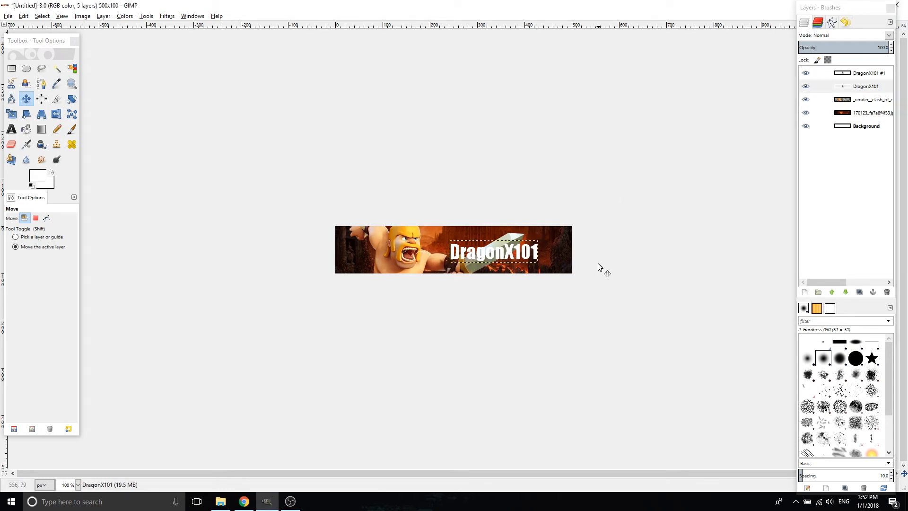
{"action": "key", "text": "Right"}
{"action": "key", "text": "Right"}
{"action": "key", "text": "Left"}
{"action": "key", "text": "Left"}
{"action": "key", "text": "Left"}
{"action": "key", "text": "Right"}
{"action": "key", "text": "Right"}
{"action": "key", "text": "Right"}
{"action": "key", "text": "Right"}
{"action": "key", "text": "Right"}
{"action": "key", "text": "Right"}
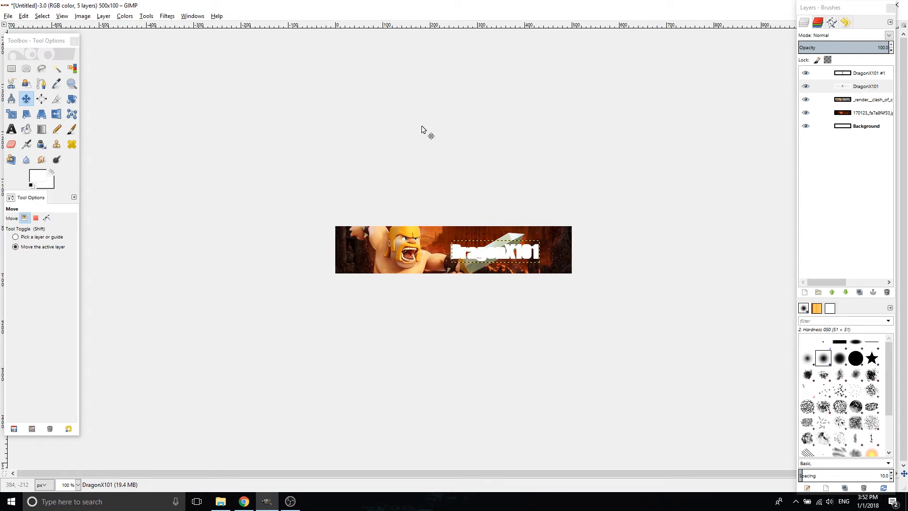
Step: Hide the upper DragonX101 #1 layer and select the lower DragonX101 layer for text editing
{"action": "left_click", "coordinate": [12, 130]}
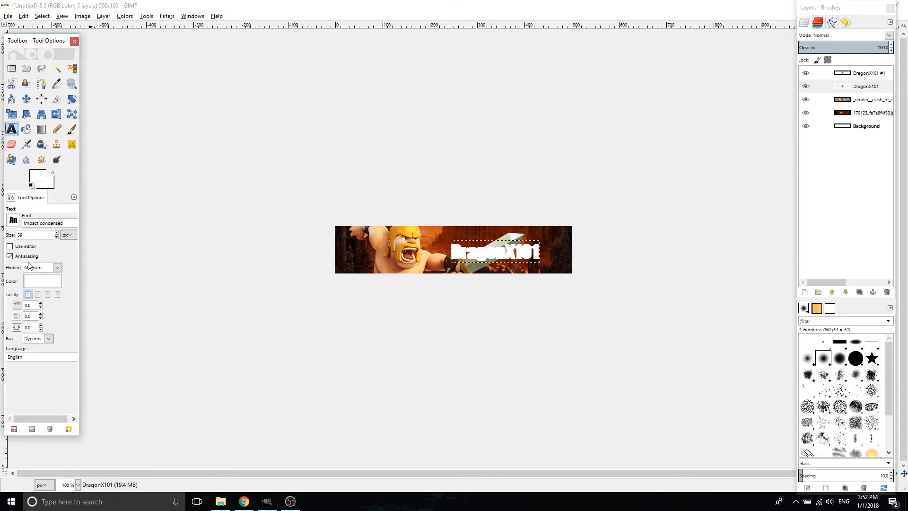
{"action": "left_click", "coordinate": [42, 281]}
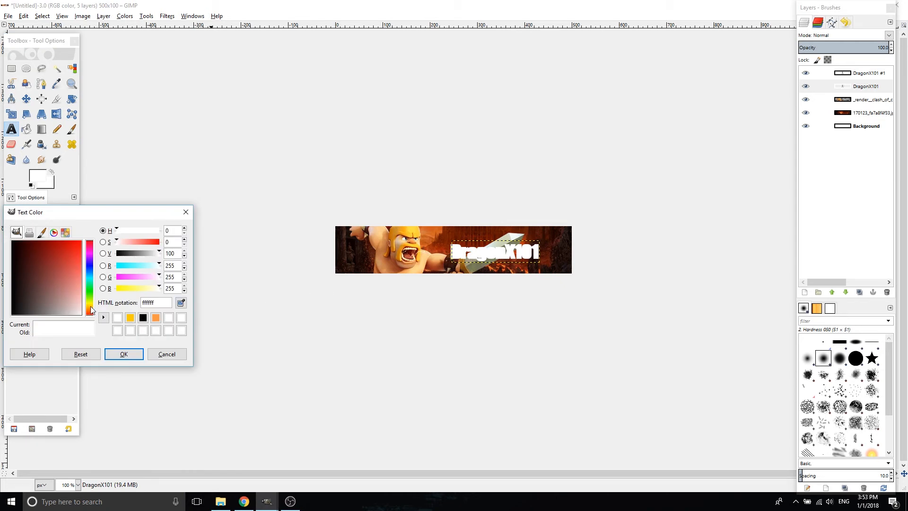
{"action": "left_click", "coordinate": [478, 252]}
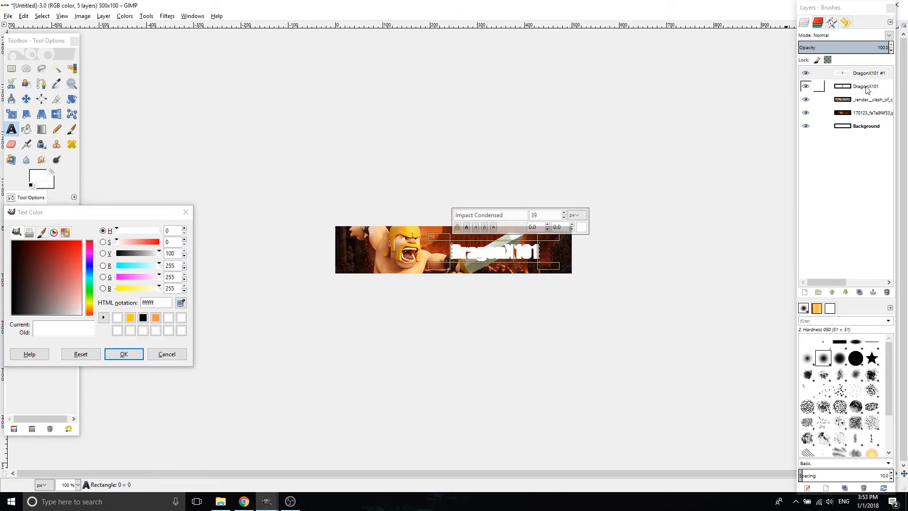
{"action": "left_click", "coordinate": [822, 75]}
{"action": "double_click", "coordinate": [867, 86]}
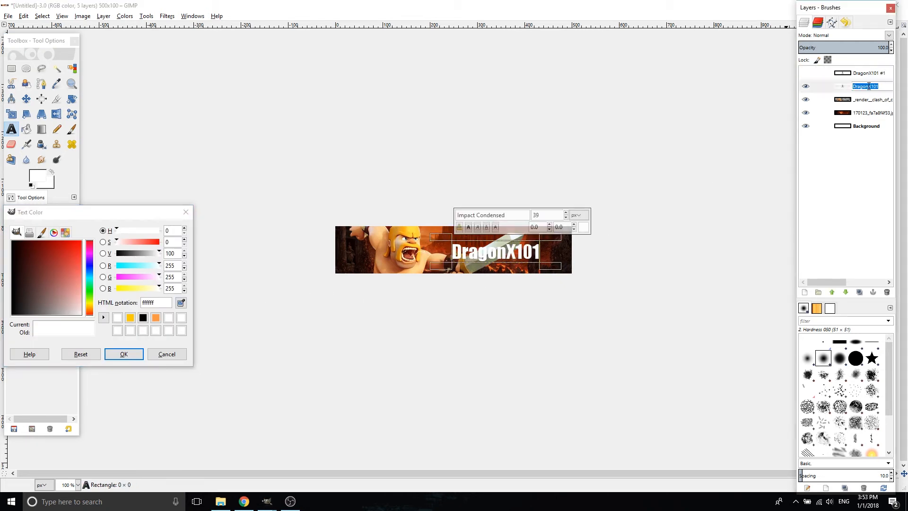
{"action": "left_click", "coordinate": [842, 89]}
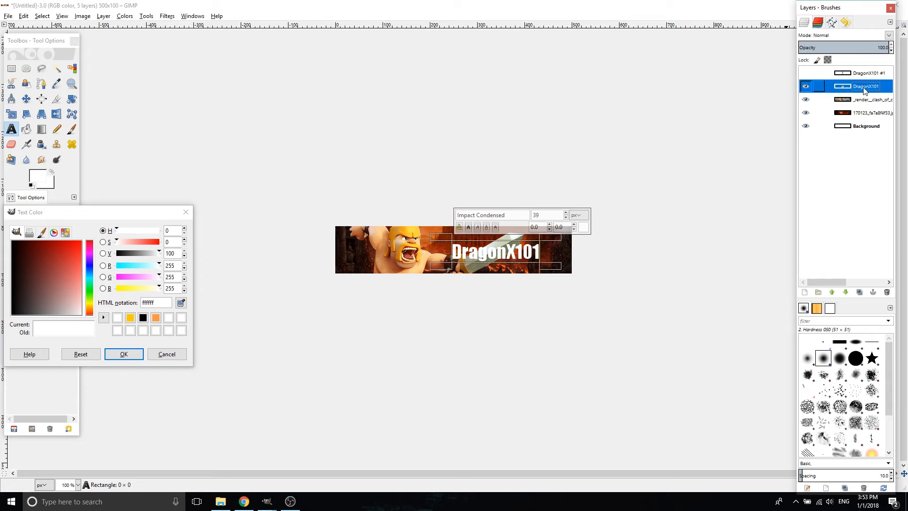
{"action": "left_click", "coordinate": [183, 353]}
Step: Try to recolor the lower DragonX101 text dark grey
{"action": "left_click", "coordinate": [582, 228]}
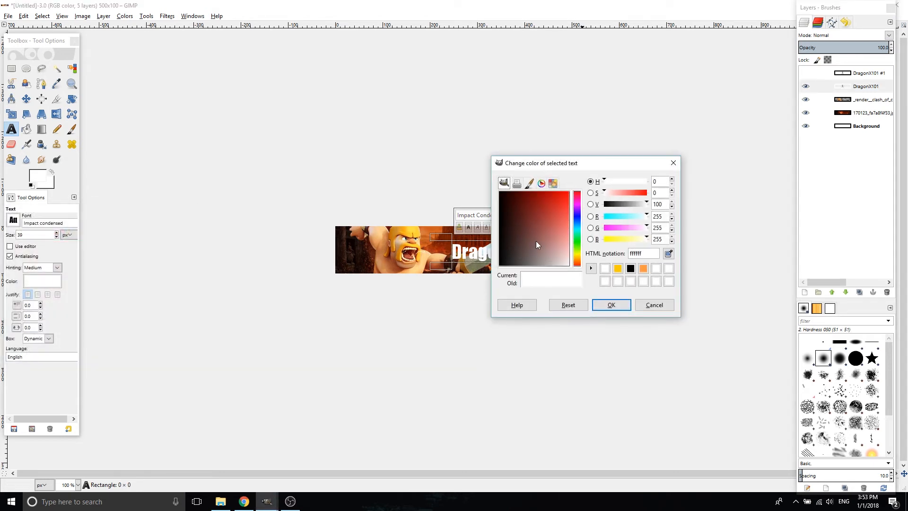
{"action": "left_click", "coordinate": [536, 242]}
{"action": "left_click", "coordinate": [623, 306]}
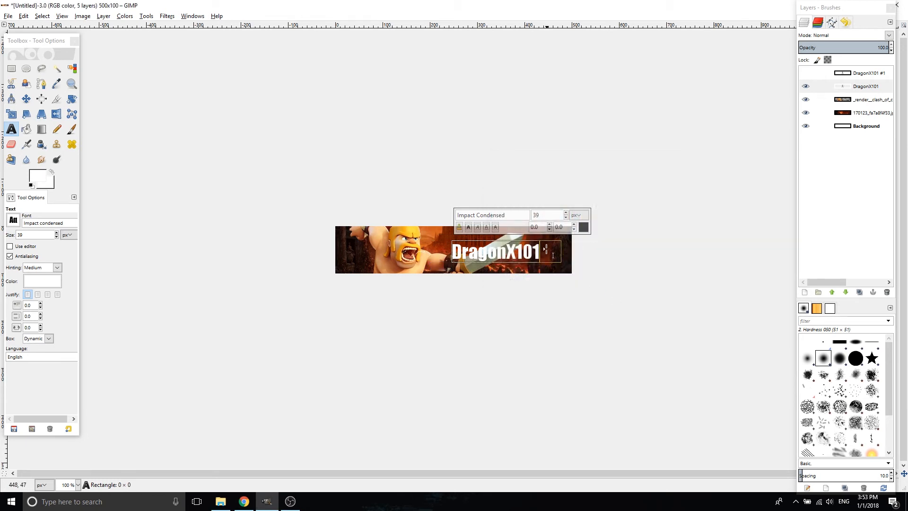
Step: Recolor the lower DragonX101 text black and show the upper DragonX101 #1 layer again
{"action": "key", "text": "ctrl+a"}
{"action": "left_click", "coordinate": [583, 227]}
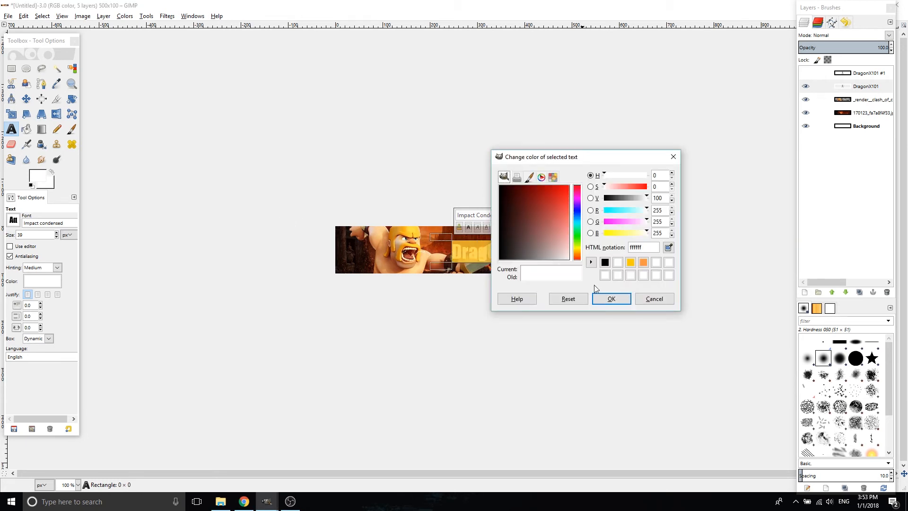
{"action": "left_click", "coordinate": [604, 262]}
{"action": "left_click", "coordinate": [611, 298]}
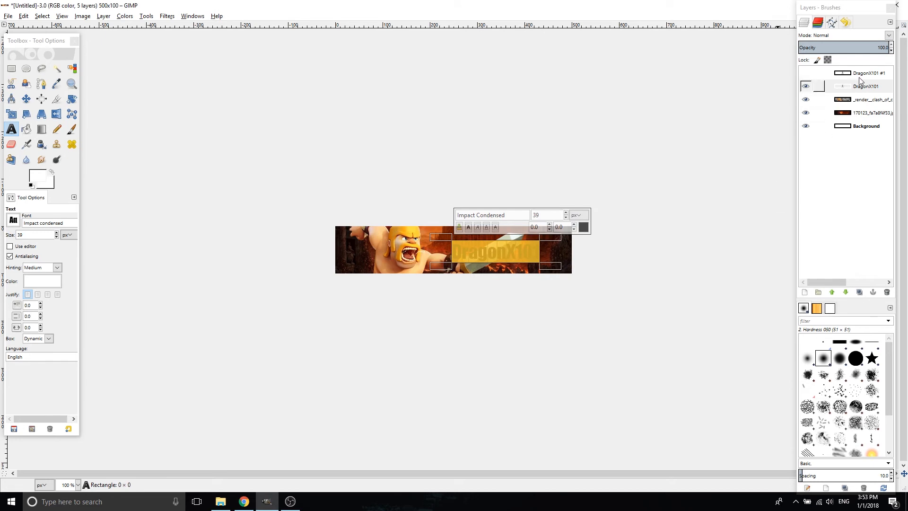
{"action": "left_click", "coordinate": [808, 74]}
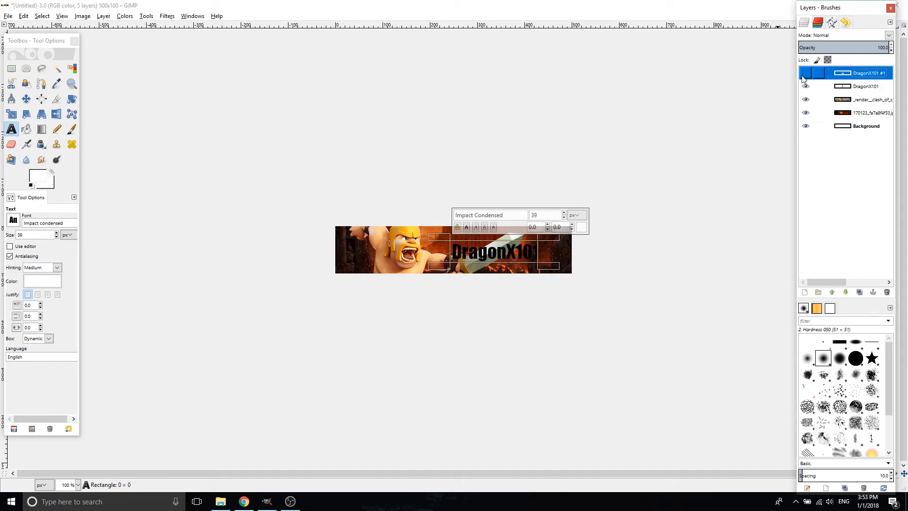
{"action": "left_click", "coordinate": [803, 76]}
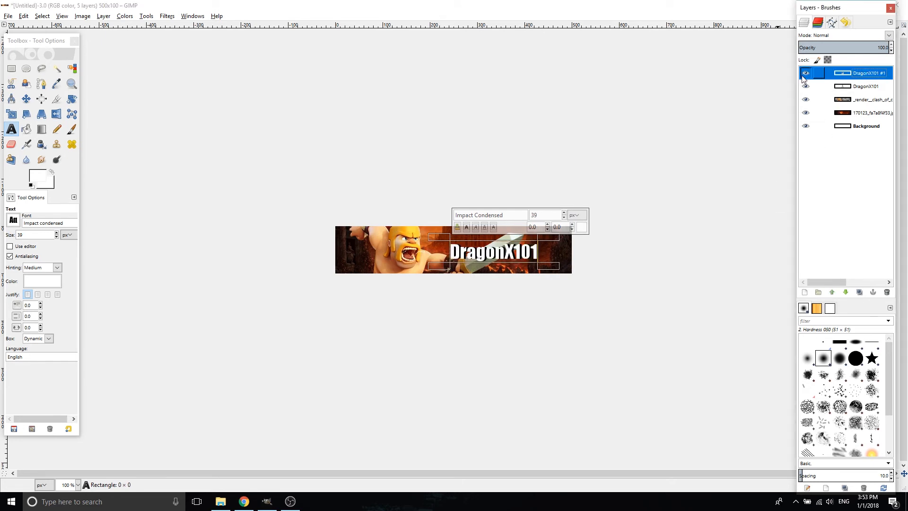
Step: Select the lower DragonX101 layer and pick it up on the canvas with the Move tool
{"action": "left_click", "coordinate": [813, 86]}
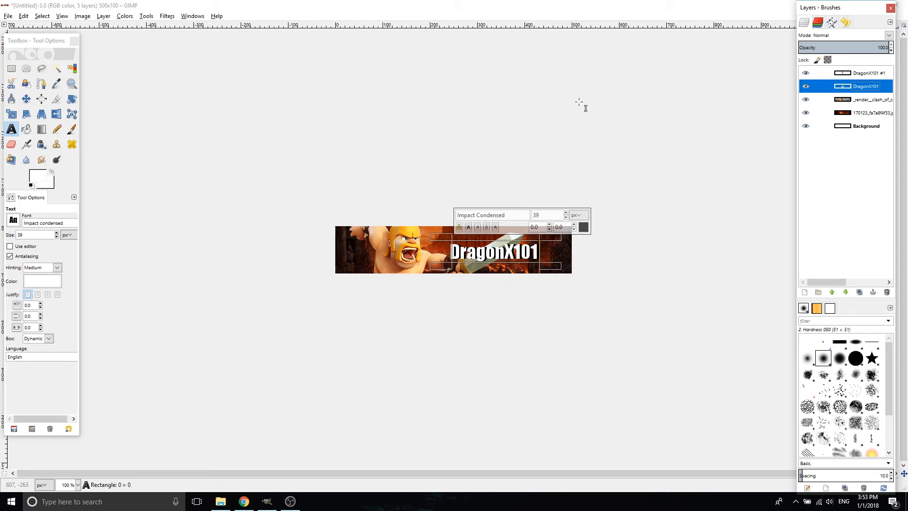
{"action": "left_click", "coordinate": [26, 98]}
{"action": "left_click", "coordinate": [540, 263]}
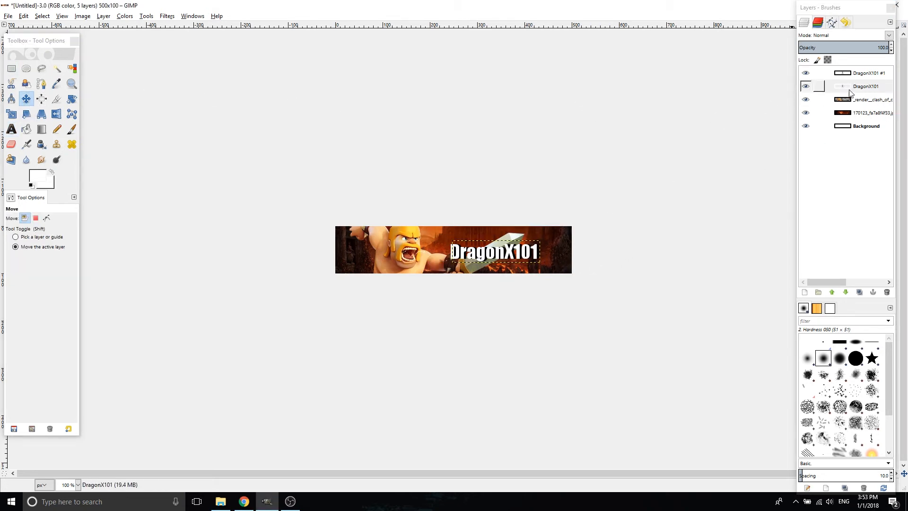
Step: Turn the DragonX101 #1 layer's alpha into a selection and add a 500 × 100 px transparent layer above it
{"action": "left_click", "coordinate": [865, 74]}
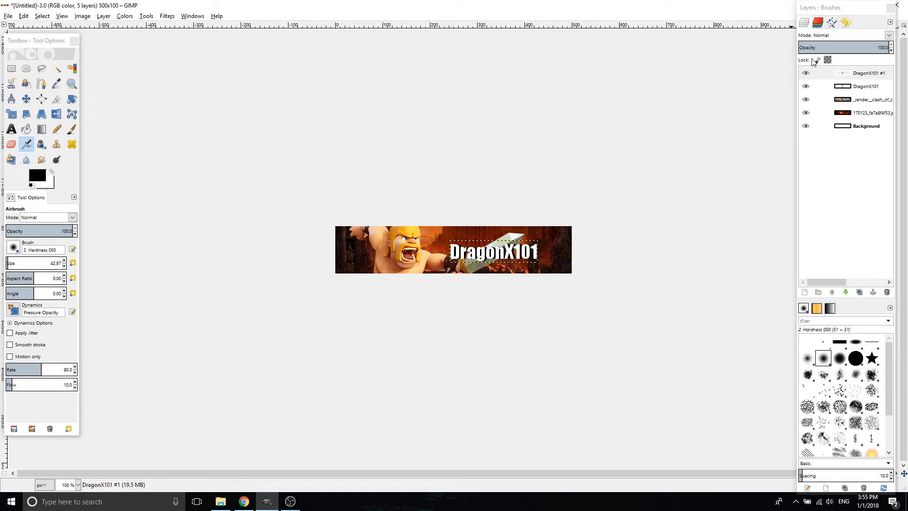
{"action": "left_click", "coordinate": [863, 75]}
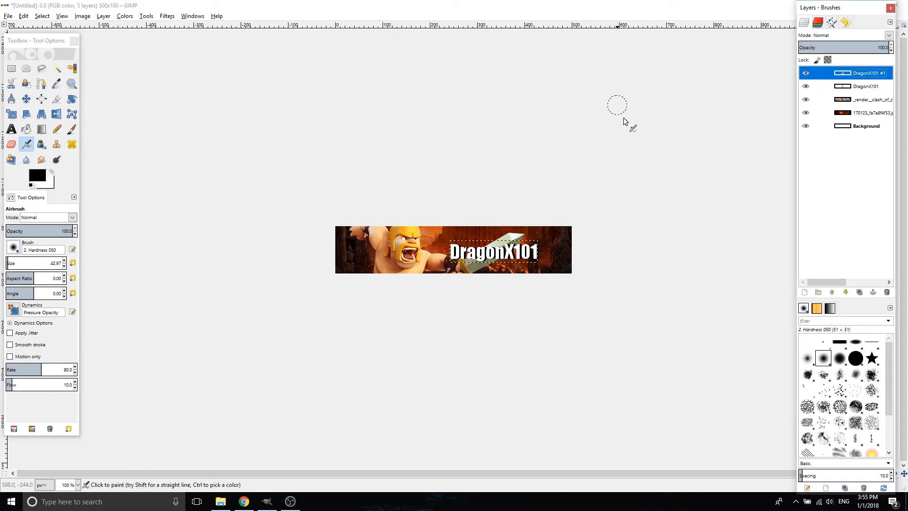
{"action": "right_click", "coordinate": [868, 79]}
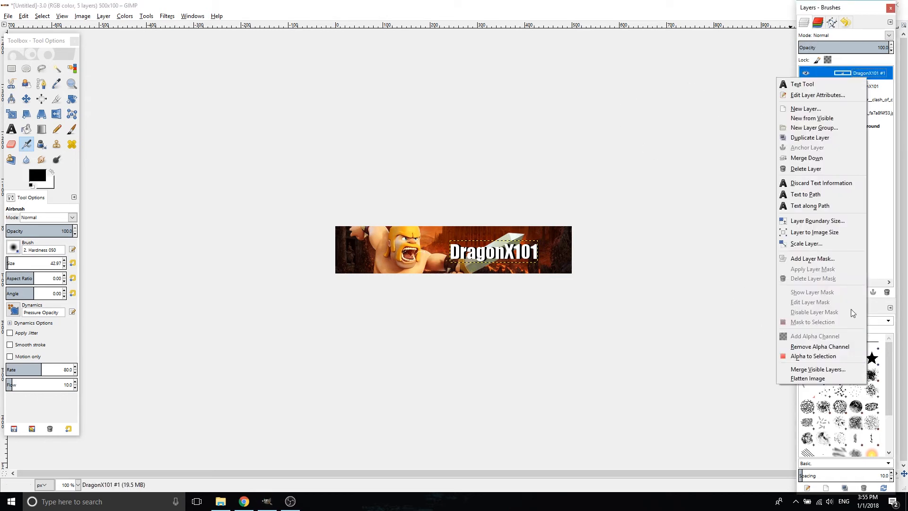
{"action": "left_click", "coordinate": [820, 357]}
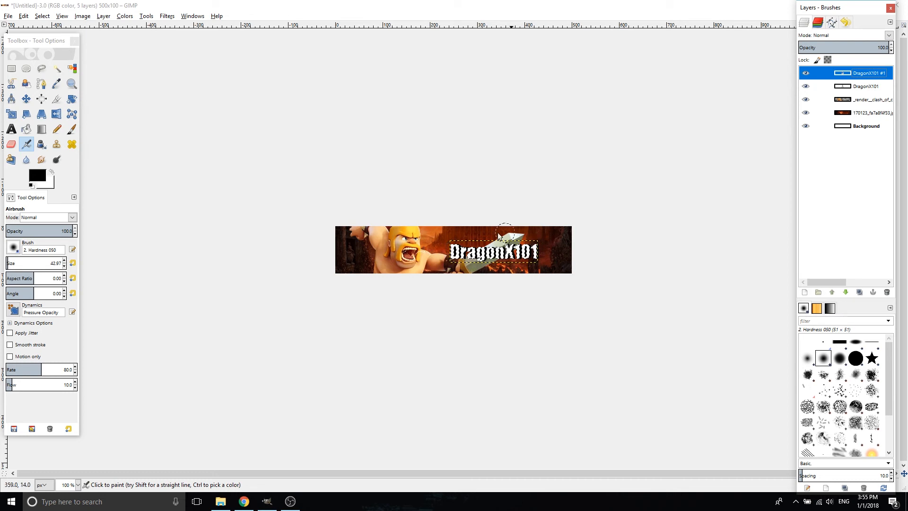
{"action": "left_click", "coordinate": [805, 292]}
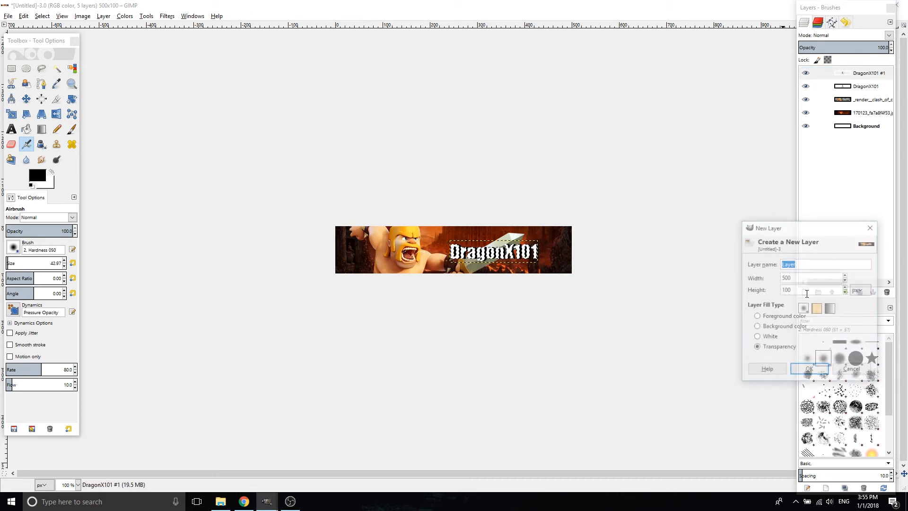
{"action": "left_click", "coordinate": [820, 368]}
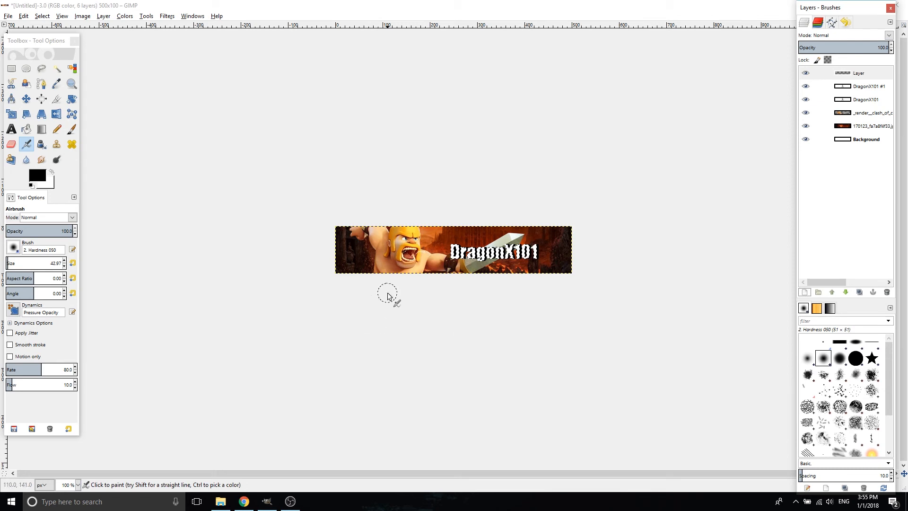
Step: Airbrush black shading along the lower part of the selected DragonX101 letters on the new layer, using the Hardness 050 brush
{"action": "left_click", "coordinate": [27, 145]}
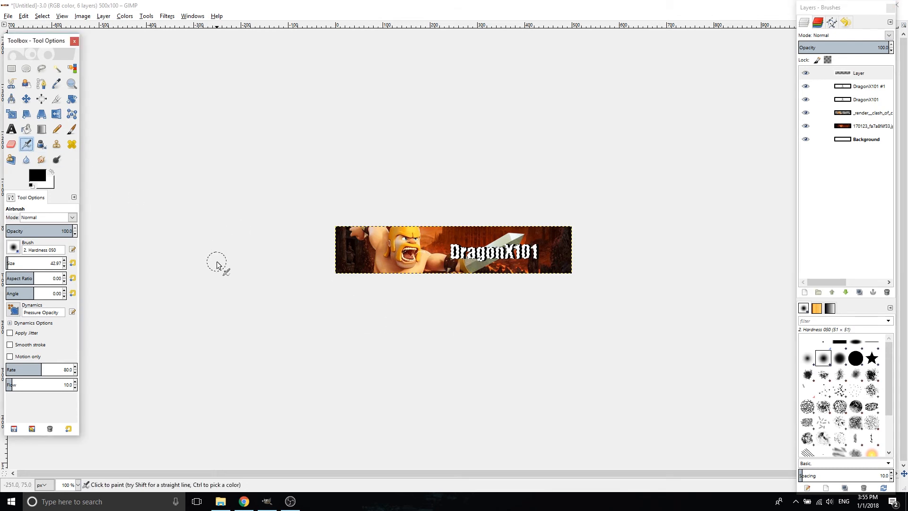
{"action": "left_click", "coordinate": [38, 176]}
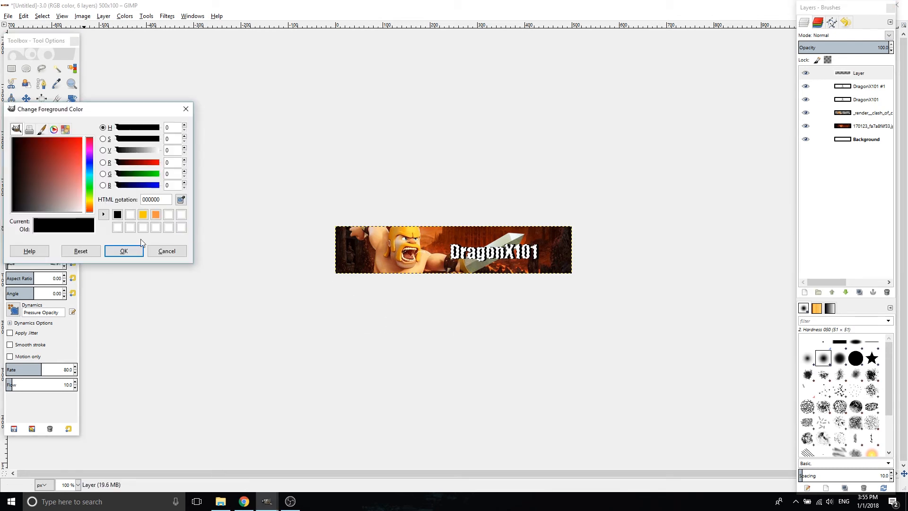
{"action": "left_click", "coordinate": [167, 251]}
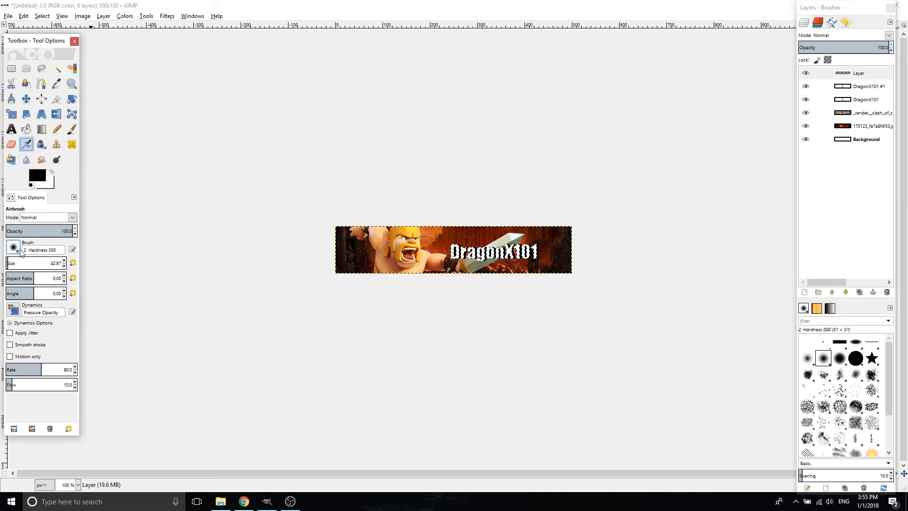
{"action": "left_click", "coordinate": [465, 266]}
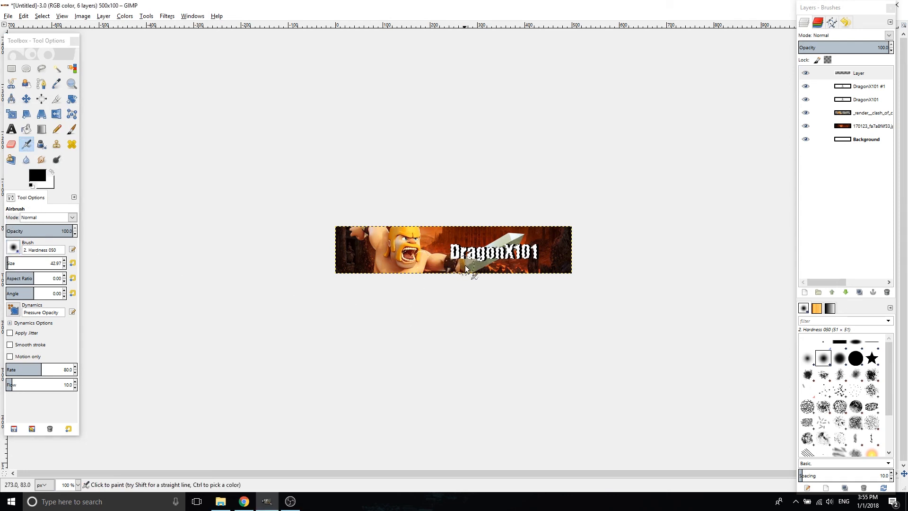
{"action": "mouse_move", "coordinate": [466, 267]}
{"action": "left_mouse_down"}
{"action": "mouse_move", "coordinate": [489, 262]}
{"action": "mouse_move", "coordinate": [451, 263]}
{"action": "mouse_move", "coordinate": [536, 264]}
{"action": "left_mouse_up"}
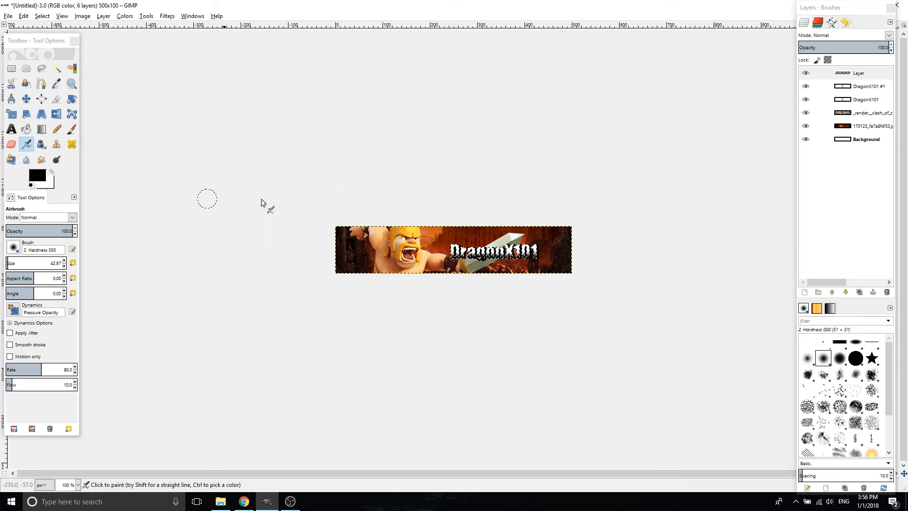
Step: Clear the selection and set the black shading layer's opacity to 42.7
{"action": "left_click", "coordinate": [42, 17]}
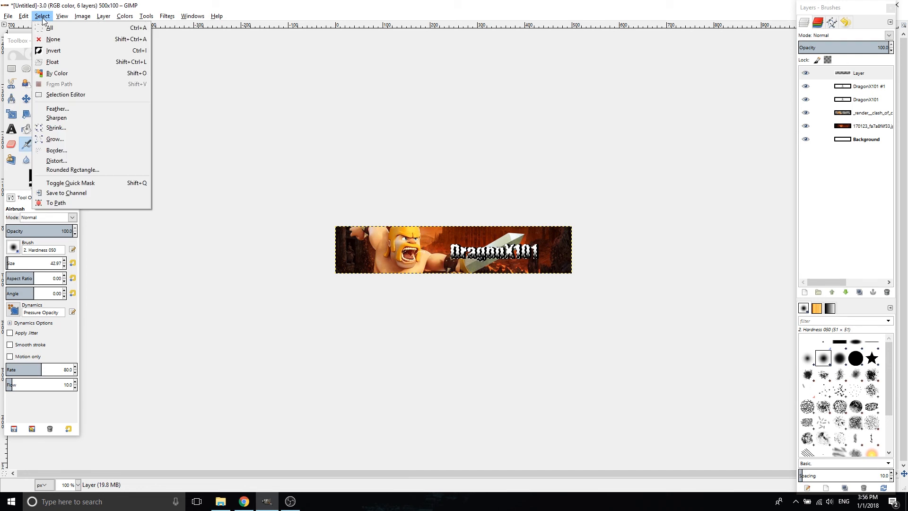
{"action": "left_click", "coordinate": [52, 40]}
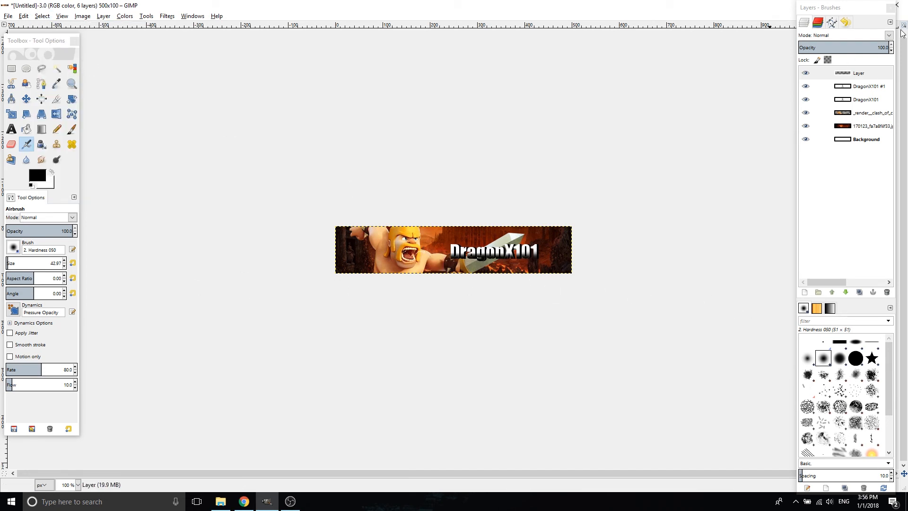
{"action": "left_click_drag", "start_coordinate": [863, 48], "coordinate": [836, 48]}
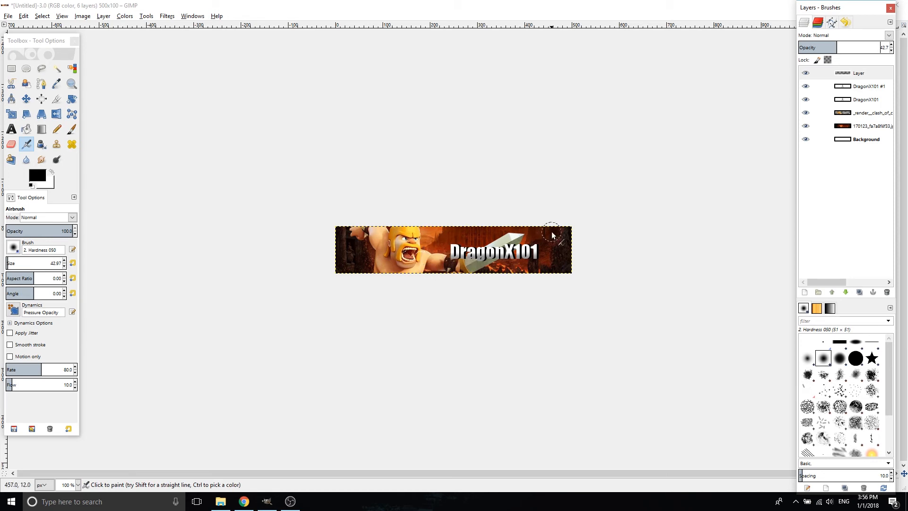
Step: Select the DragonX101 #1 letter shapes from the layer's alpha again and add another 500 × 100 px transparent layer on top
{"action": "left_click", "coordinate": [869, 88]}
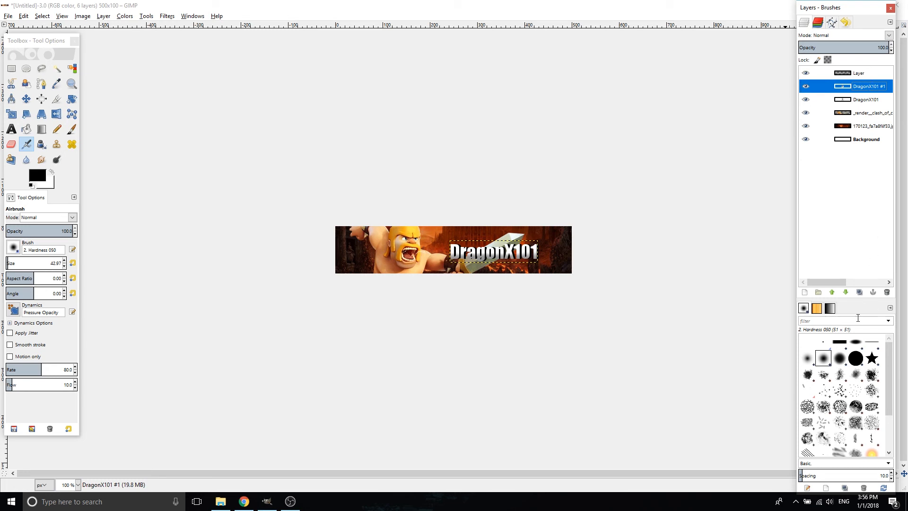
{"action": "right_click", "coordinate": [873, 86]}
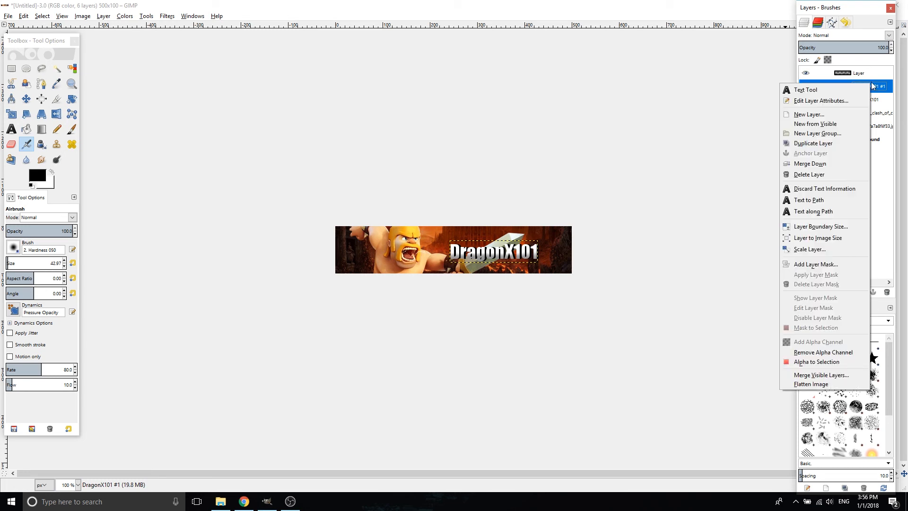
{"action": "left_click", "coordinate": [816, 362]}
{"action": "key", "text": "Page_Up"}
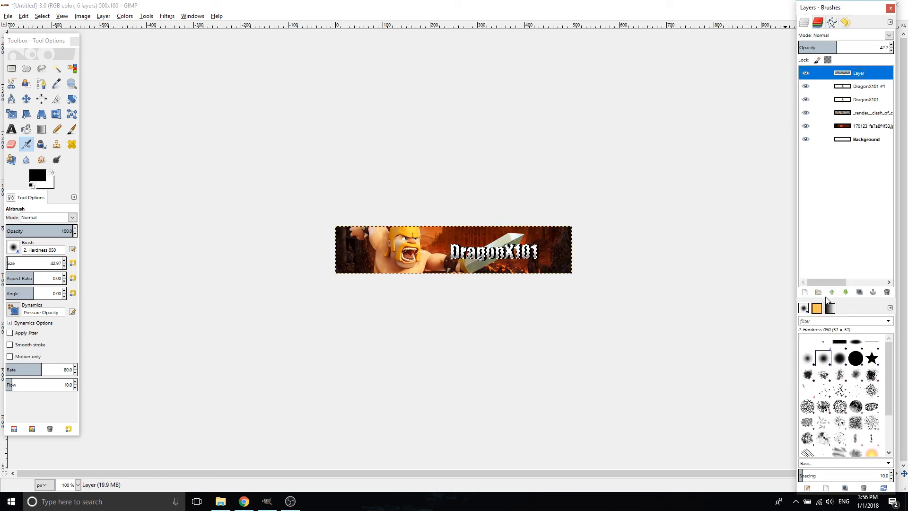
{"action": "left_click", "coordinate": [805, 292]}
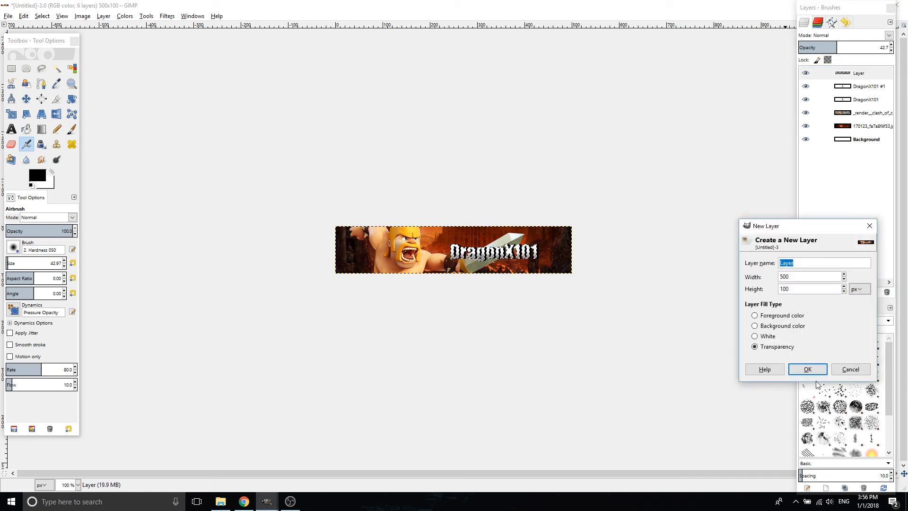
{"action": "left_click", "coordinate": [807, 369]}
Step: Airbrush orange ffb400 along the upper part of the selected letters on the new layer, and set its opacity to 56.3
{"action": "left_click", "coordinate": [52, 172]}
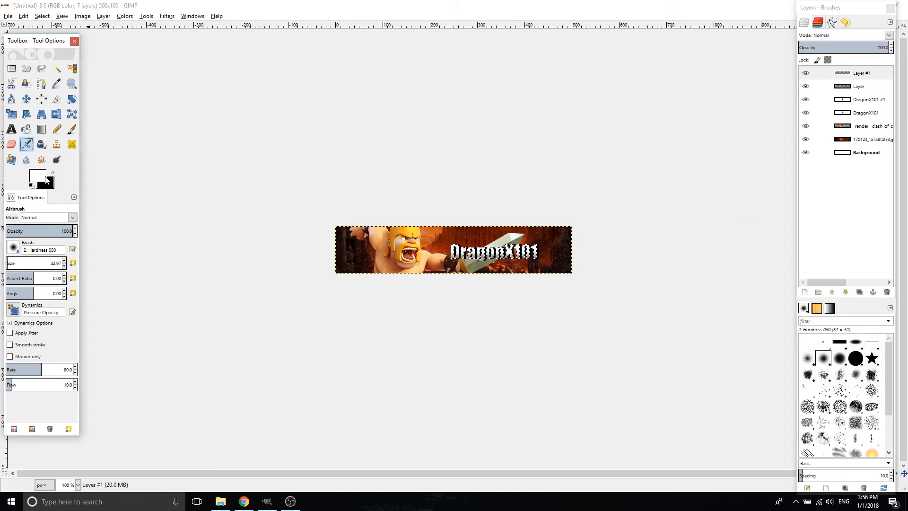
{"action": "left_click", "coordinate": [37, 175]}
{"action": "left_click_drag", "start_coordinate": [89, 200], "coordinate": [91, 208]}
{"action": "left_click", "coordinate": [73, 161]}
{"action": "left_click", "coordinate": [124, 250]}
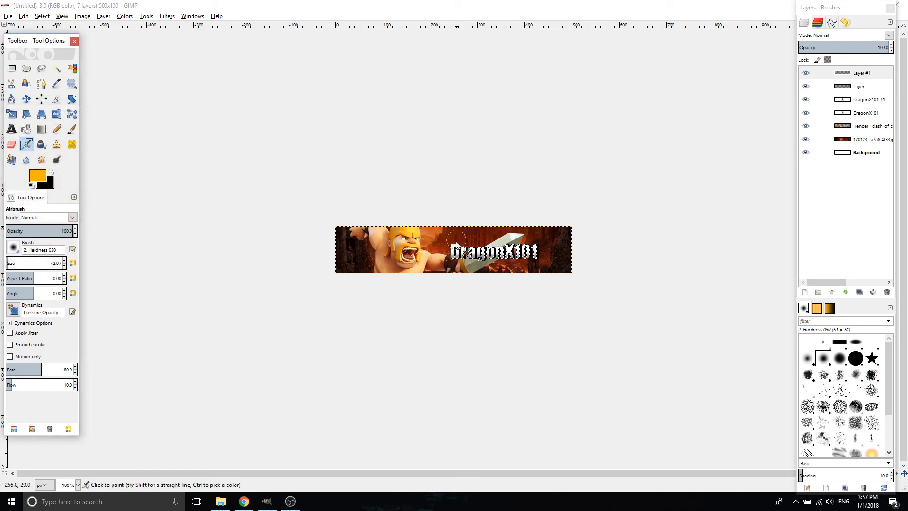
{"action": "left_click_drag", "start_coordinate": [456, 240], "coordinate": [484, 240]}
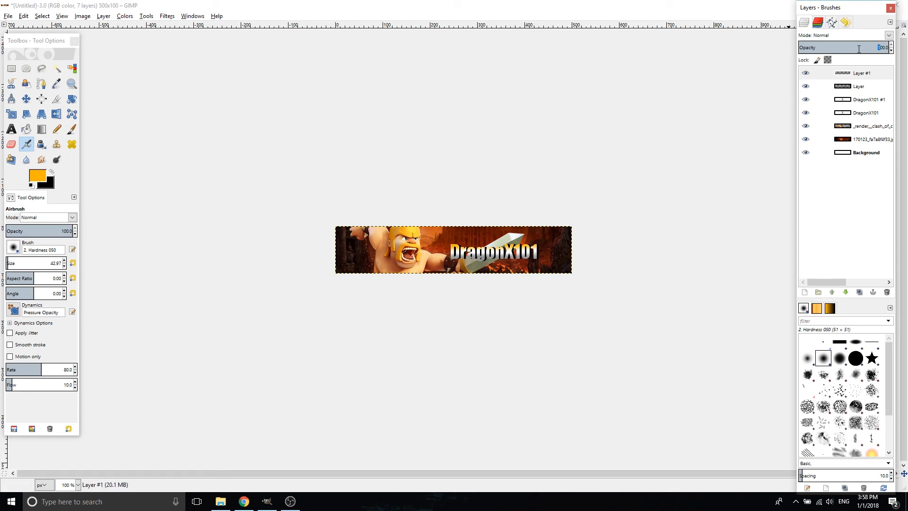
{"action": "left_click_drag", "start_coordinate": [865, 48], "coordinate": [851, 52]}
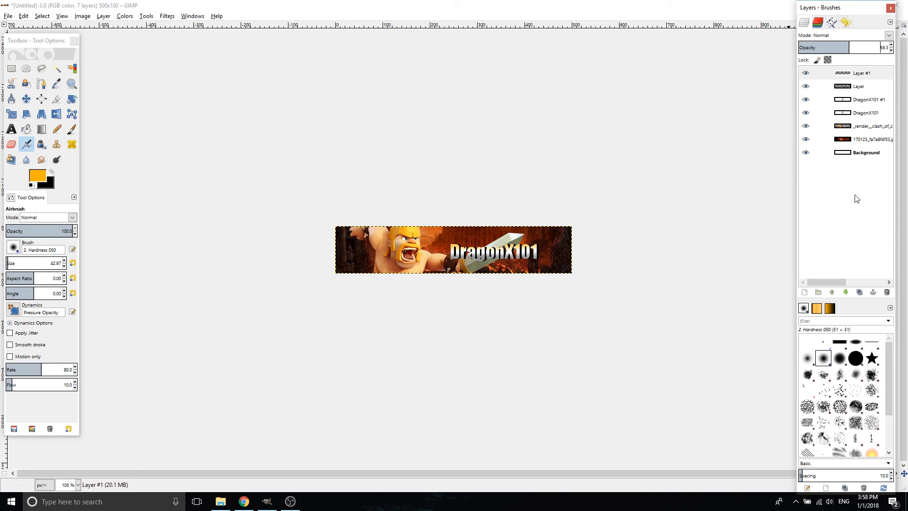
Step: Add a new transparent layer above Layer #1 at the top of the stack
{"action": "left_click", "coordinate": [870, 75]}
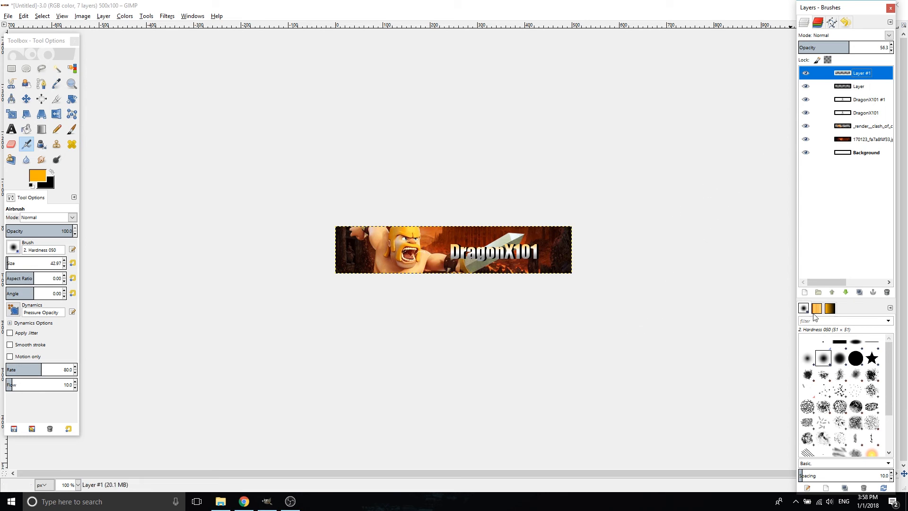
{"action": "left_click", "coordinate": [803, 293]}
{"action": "left_click", "coordinate": [800, 371]}
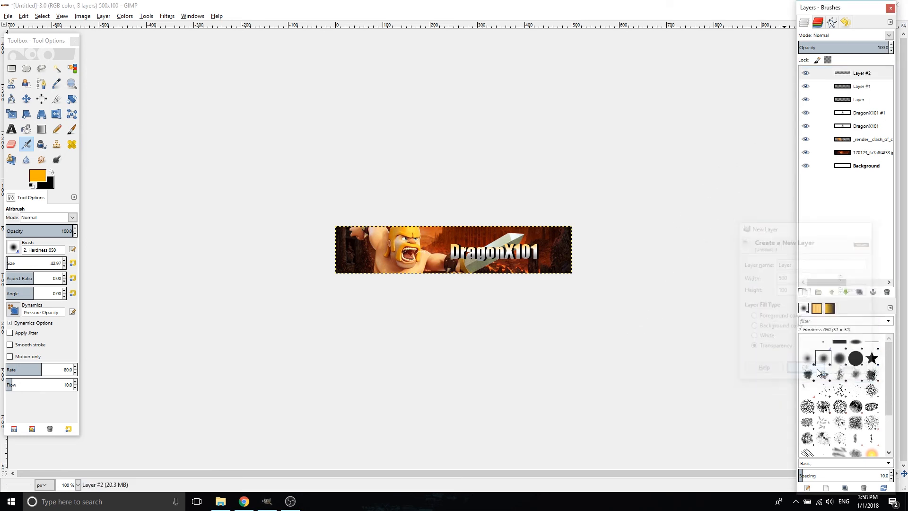
Step: Paint soft orange ffb400 glow spots across the banner on Layer #2 with a 160.50 px Hardness 050 Paintbrush
{"action": "left_click", "coordinate": [71, 129]}
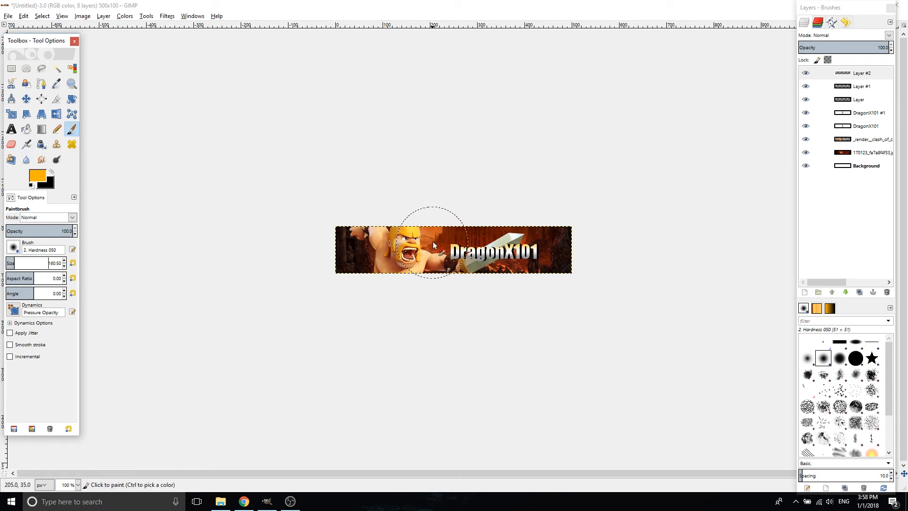
{"action": "left_click", "coordinate": [44, 179]}
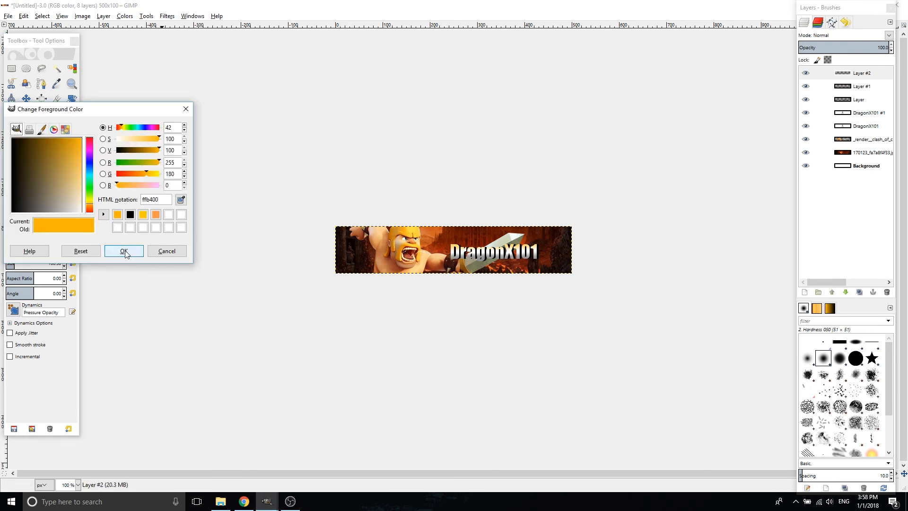
{"action": "left_click", "coordinate": [124, 251]}
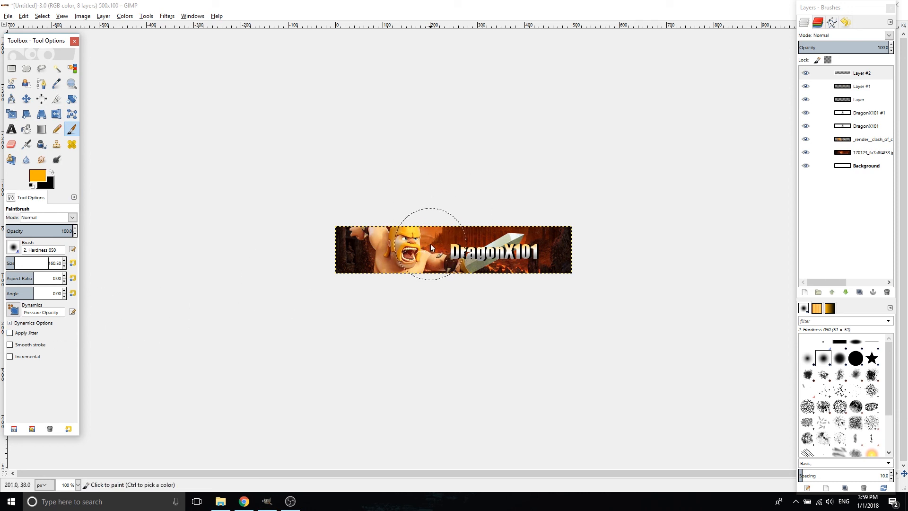
{"action": "mouse_move", "coordinate": [431, 243]}
{"action": "left_mouse_down"}
{"action": "mouse_move", "coordinate": [422, 298]}
{"action": "mouse_move", "coordinate": [362, 256]}
{"action": "mouse_move", "coordinate": [450, 286]}
{"action": "mouse_move", "coordinate": [430, 284]}
{"action": "mouse_move", "coordinate": [506, 277]}
{"action": "left_mouse_up"}
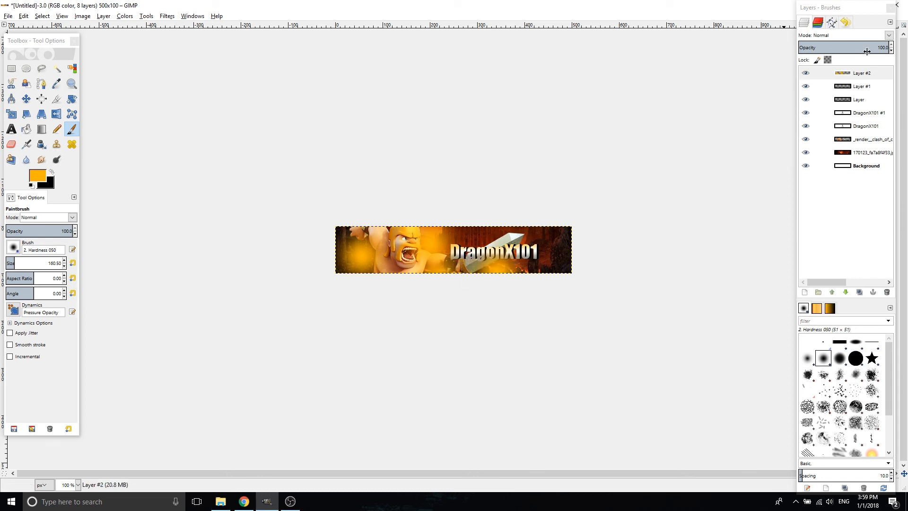
Step: Set the blend mode of the orange glow layer, Layer #2, to Addition
{"action": "left_click", "coordinate": [869, 36]}
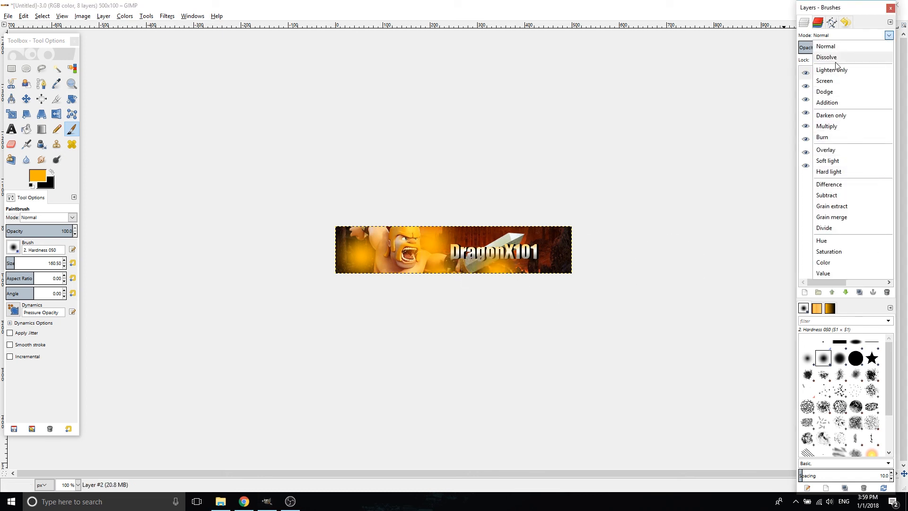
{"action": "left_click", "coordinate": [837, 102]}
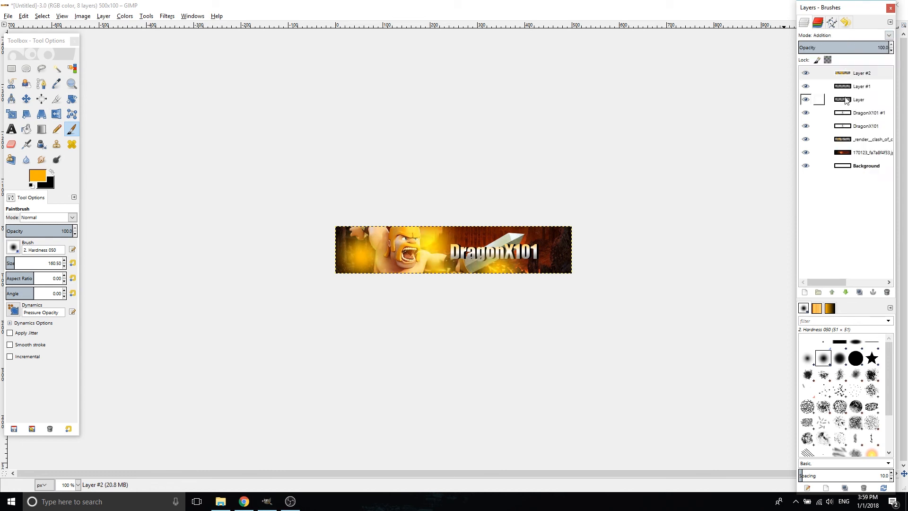
{"action": "left_click", "coordinate": [888, 35]}
{"action": "left_click", "coordinate": [835, 95]}
{"action": "left_click", "coordinate": [888, 34]}
{"action": "left_click", "coordinate": [827, 102]}
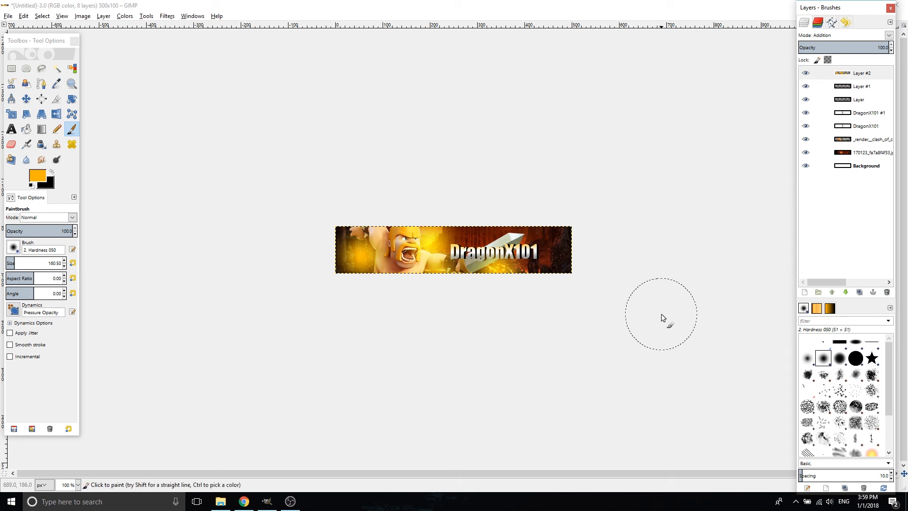
{"action": "left_click", "coordinate": [545, 313]}
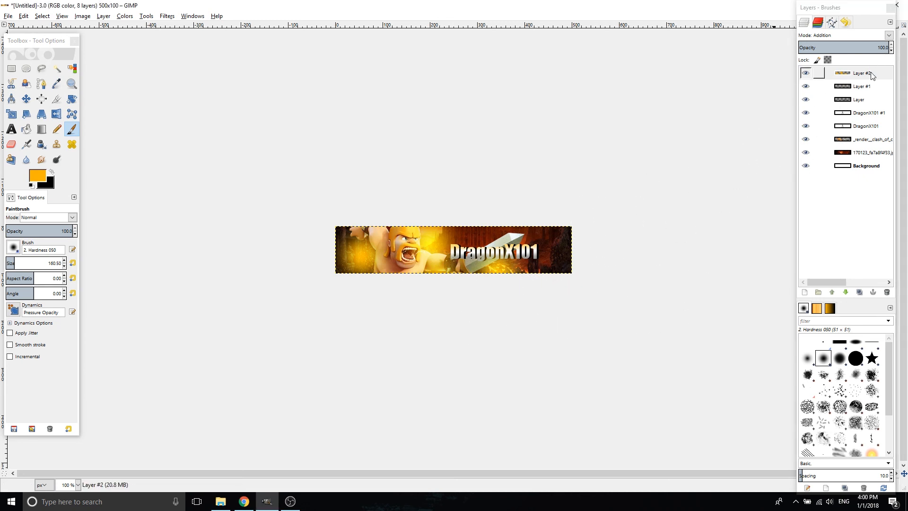
Step: Add a new 500 × 100 px transparent layer above Layer #2 at the top of the stack
{"action": "left_click", "coordinate": [870, 71]}
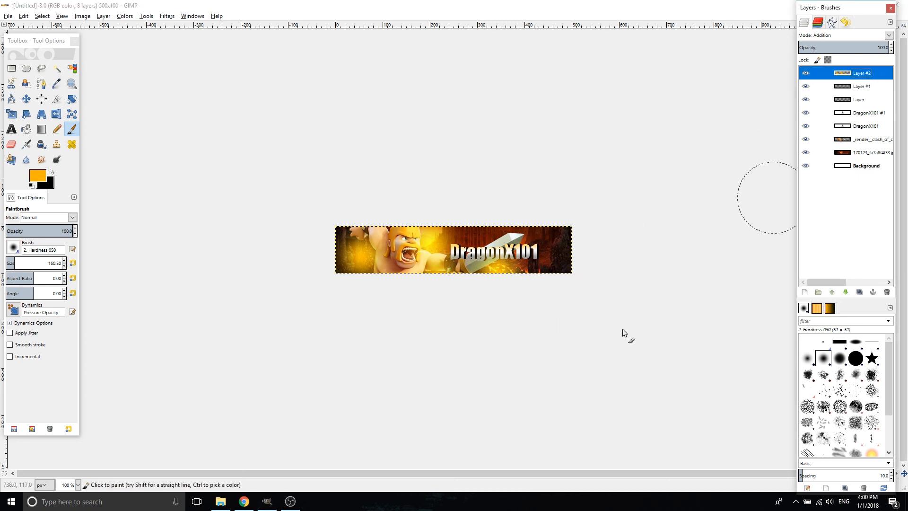
{"action": "left_click", "coordinate": [803, 292]}
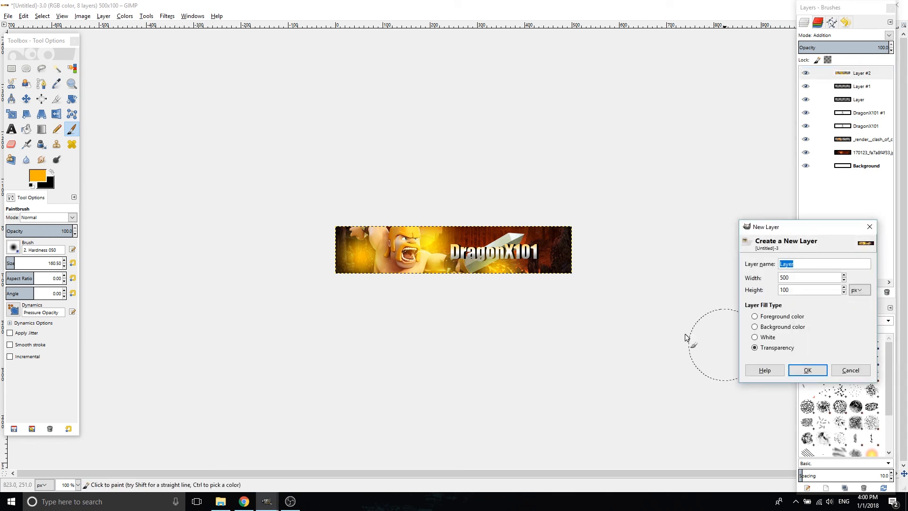
{"action": "left_click", "coordinate": [805, 371]}
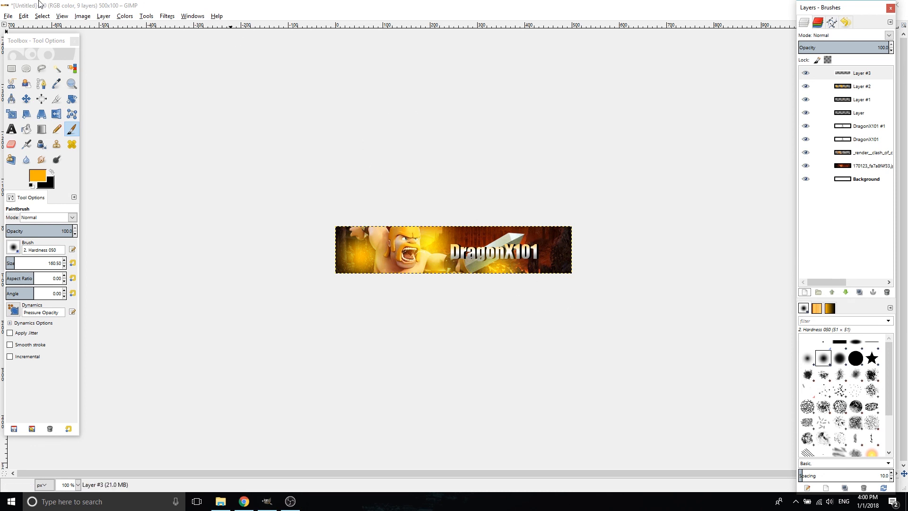
Step: Make black the foreground color, select a strip about 4 px high along the banner's top edge, and bucket-fill it on Layer #3
{"action": "left_click", "coordinate": [12, 69]}
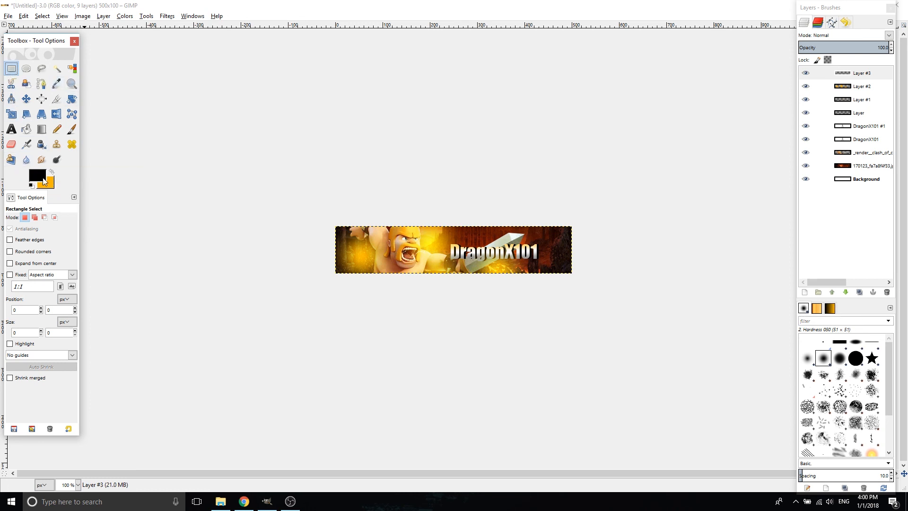
{"action": "left_click_drag", "start_coordinate": [304, 188], "coordinate": [657, 228]}
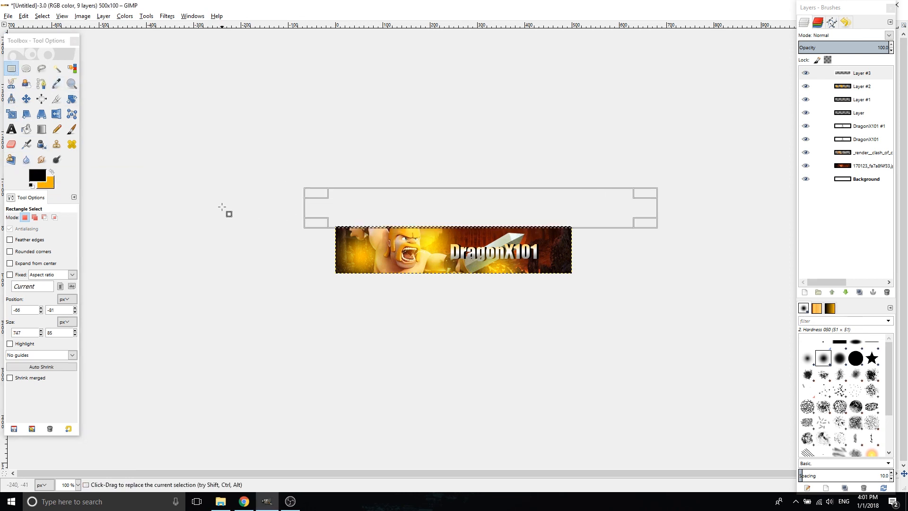
{"action": "left_click", "coordinate": [26, 128]}
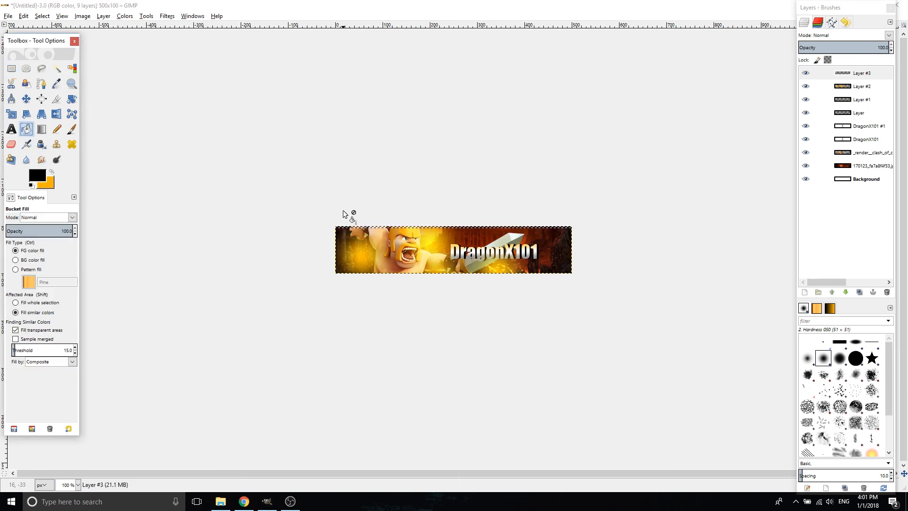
{"action": "left_click", "coordinate": [385, 225]}
{"action": "left_click", "coordinate": [387, 227]}
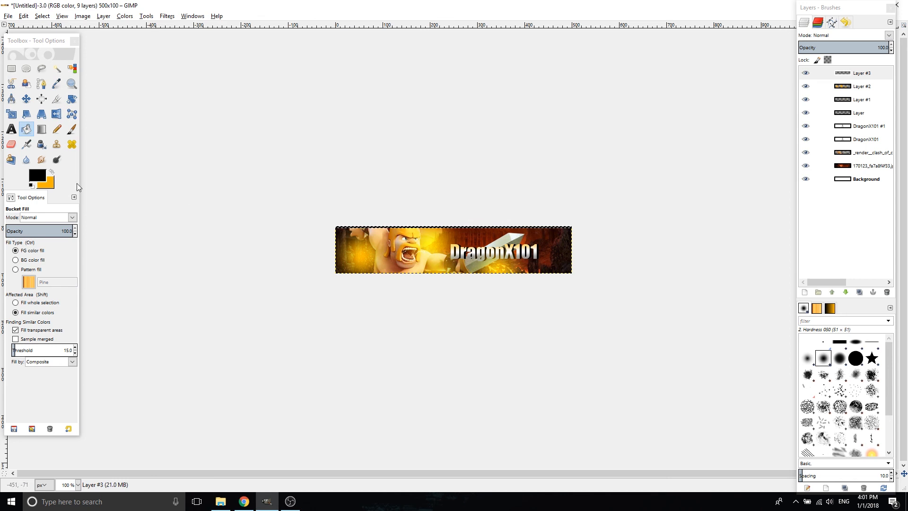
Step: Select a strip about 5 px wide along the banner's left edge and bucket-fill it with black
{"action": "left_click", "coordinate": [12, 69]}
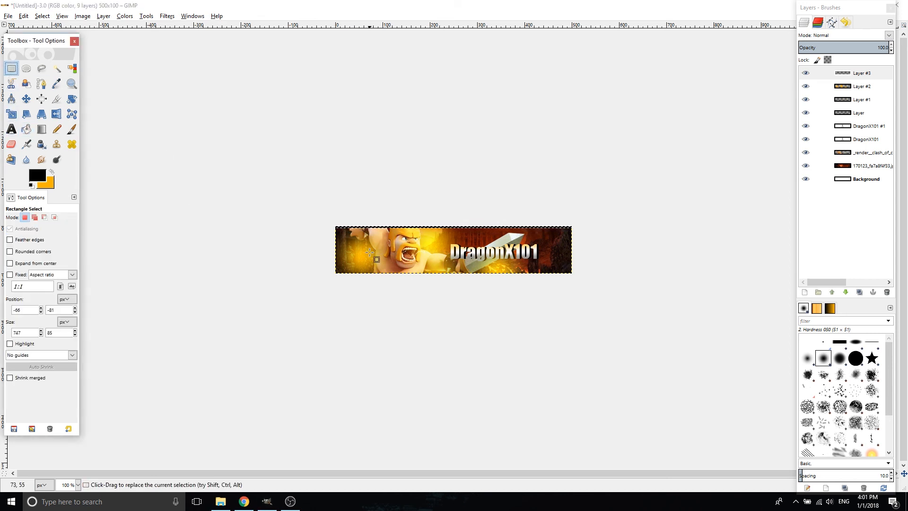
{"action": "left_click_drag", "start_coordinate": [317, 207], "coordinate": [338, 301]}
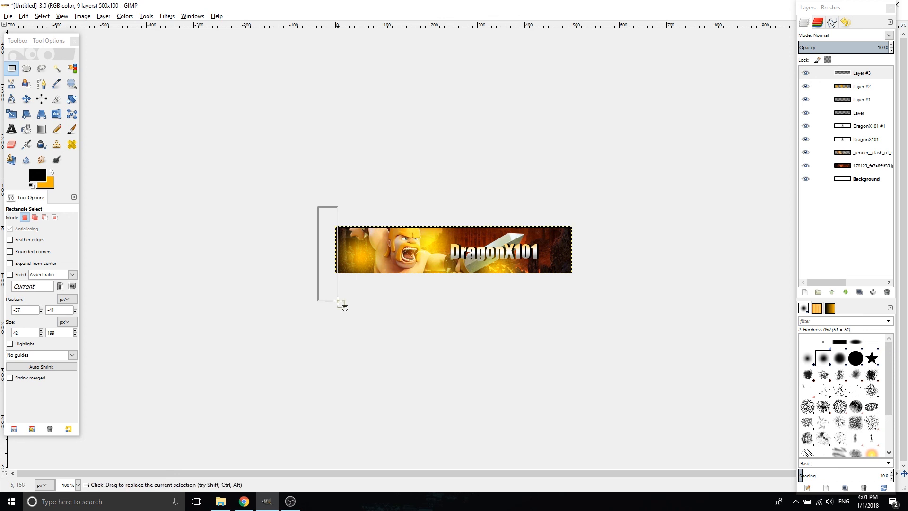
{"action": "left_click", "coordinate": [27, 130]}
{"action": "left_click", "coordinate": [337, 266]}
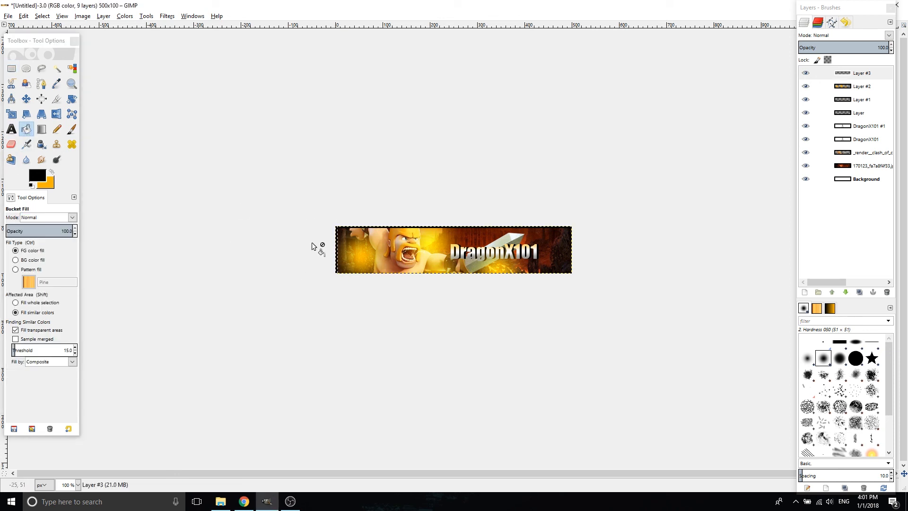
Step: Select a strip about 5 px high along the banner's bottom edge and bucket-fill it with black
{"action": "left_click", "coordinate": [11, 68]}
{"action": "left_click_drag", "start_coordinate": [307, 341], "coordinate": [636, 270]}
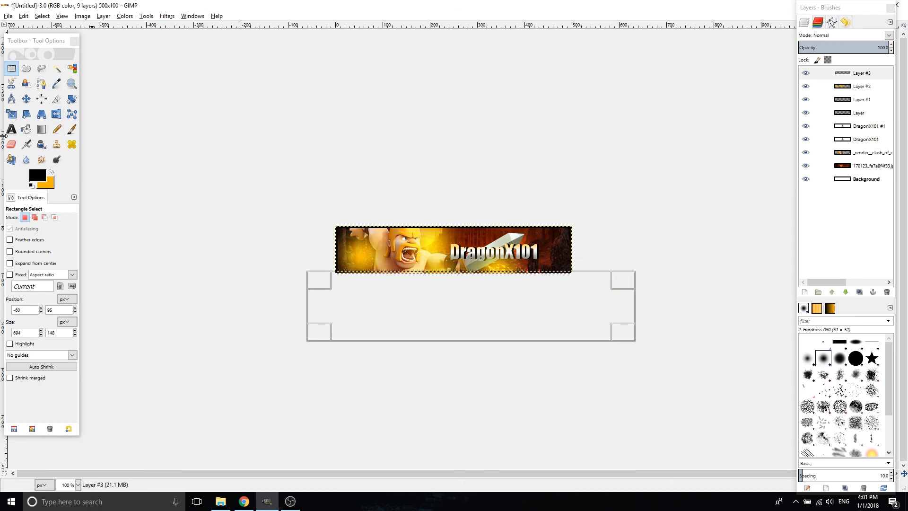
{"action": "key", "text": "shift+b"}
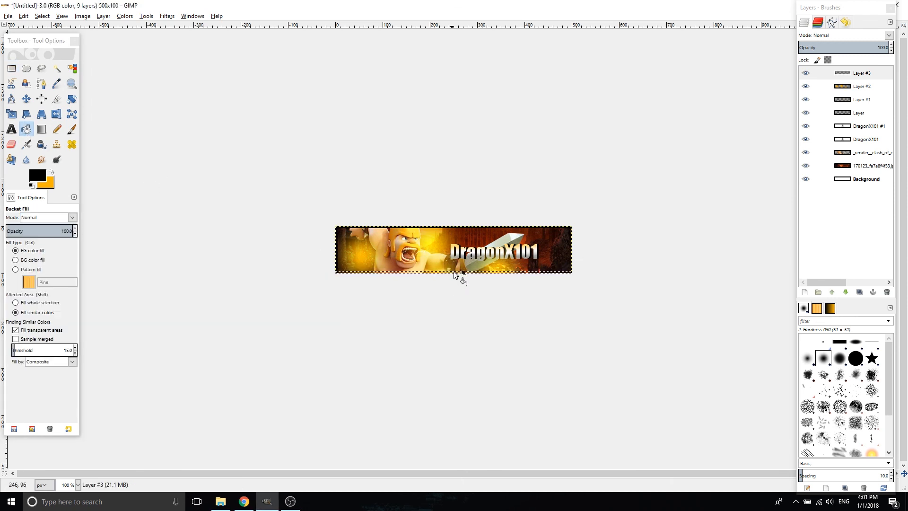
Step: Select a strip about 7 px wide along the banner's right edge, bucket-fill it with black, and clear the selection
{"action": "left_click", "coordinate": [11, 68]}
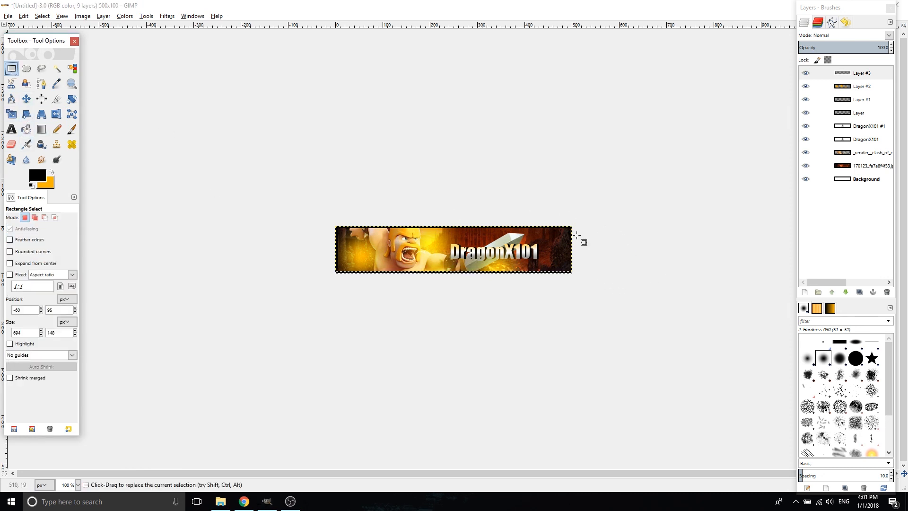
{"action": "left_click_drag", "start_coordinate": [562, 197], "coordinate": [620, 299]}
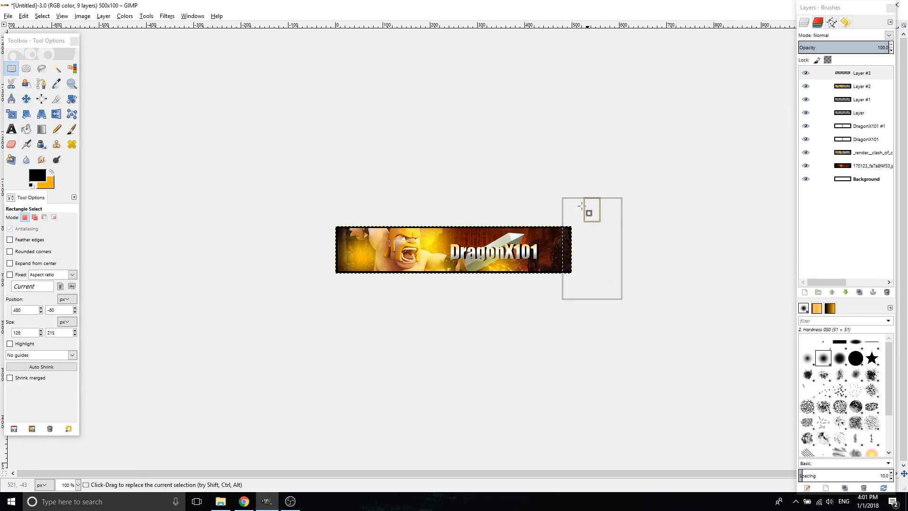
{"action": "left_click_drag", "start_coordinate": [572, 182], "coordinate": [578, 313]}
{"action": "key", "text": "shift+b"}
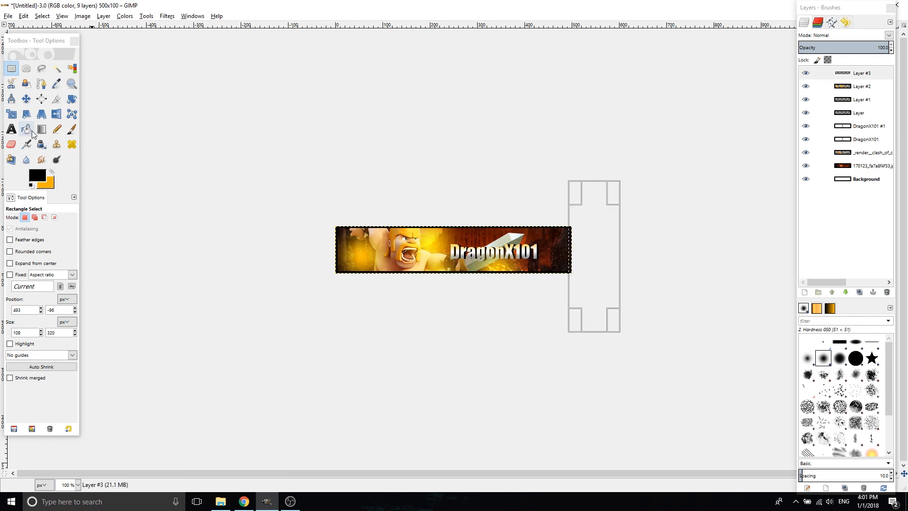
{"action": "left_click", "coordinate": [572, 254]}
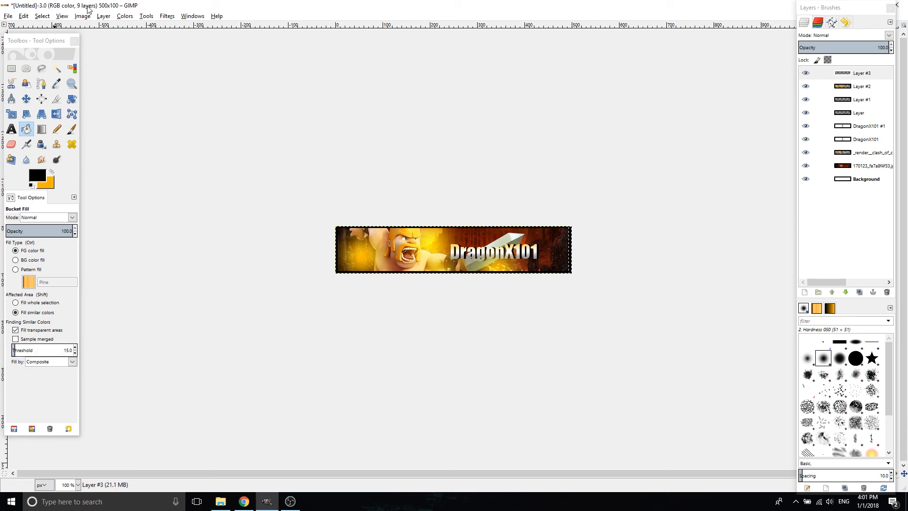
{"action": "left_click", "coordinate": [48, 16]}
{"action": "left_click", "coordinate": [49, 38]}
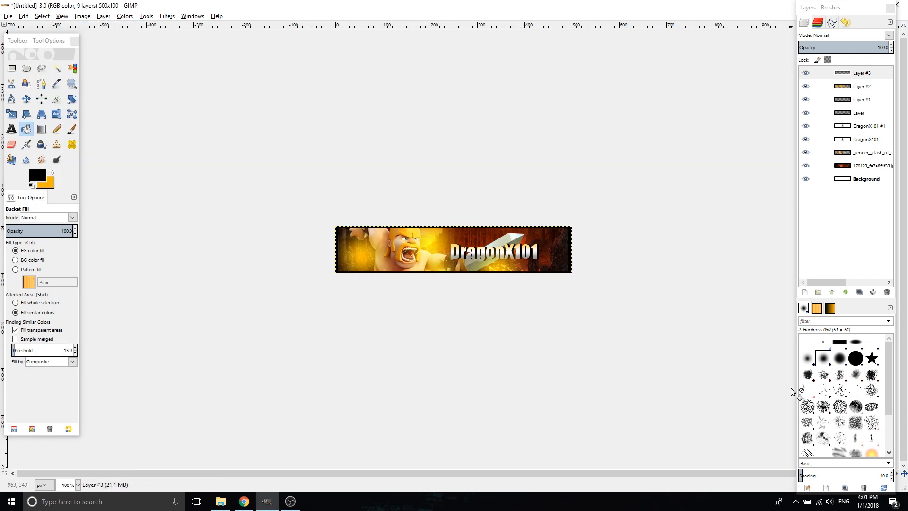